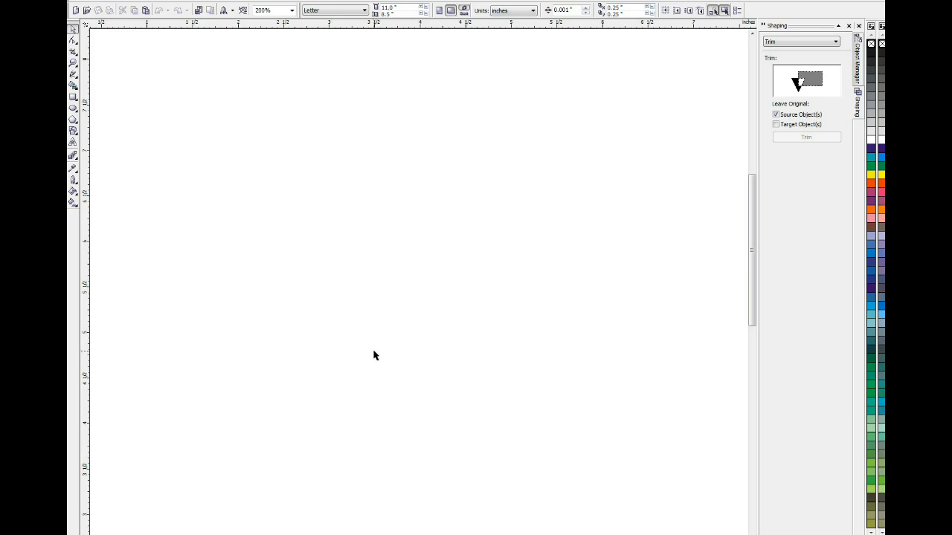
# Step: Draw a horizontal rectangle about 3.37 inches wide and 1.35 inches high in the upper middle of the page
pyautogui.click(73, 96)
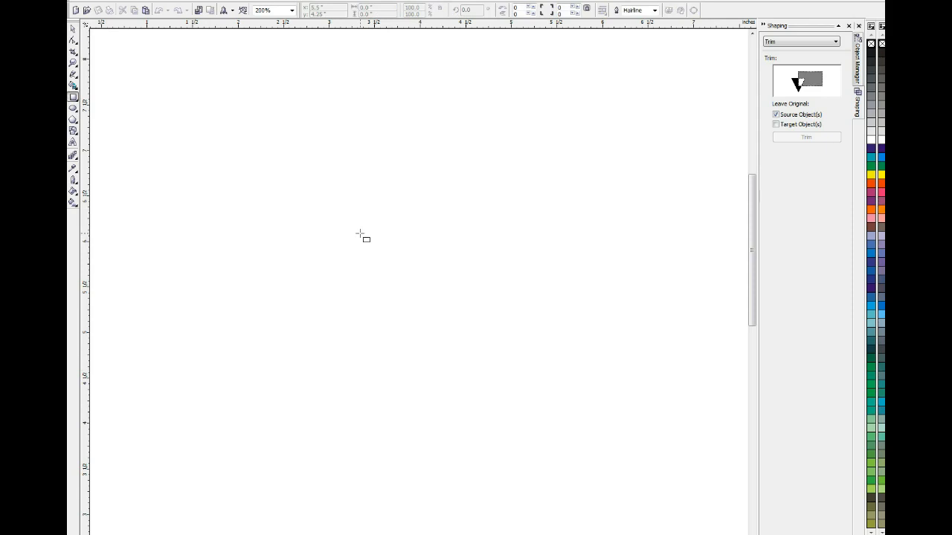
pyautogui.click(73, 97)
pyautogui.moveTo(240, 158); pyautogui.dragTo(548, 293)
pyautogui.moveTo(394, 154); pyautogui.dragTo(394, 164)
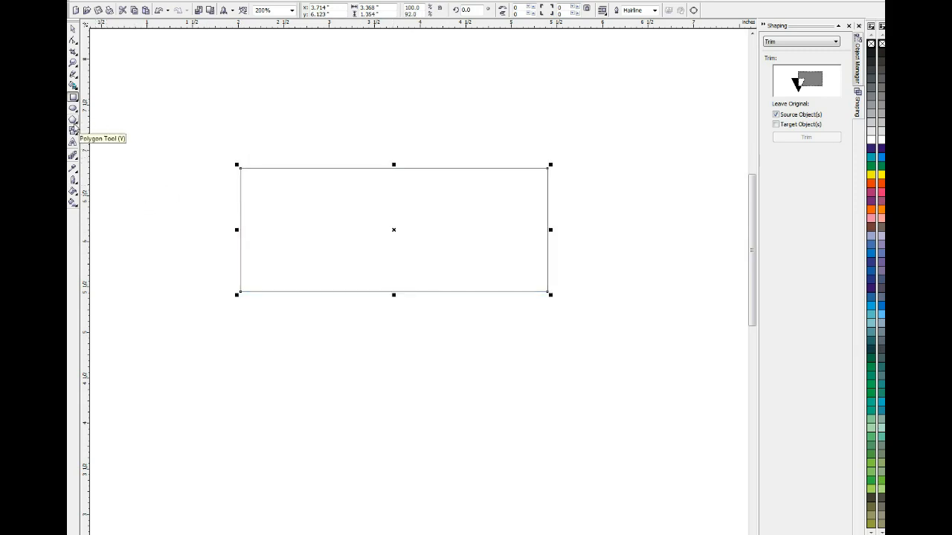
# Step: Draw a six-sided polygon about 1.38 by 1.59 inches overlapping the rectangle's upper right corner
pyautogui.click(74, 122)
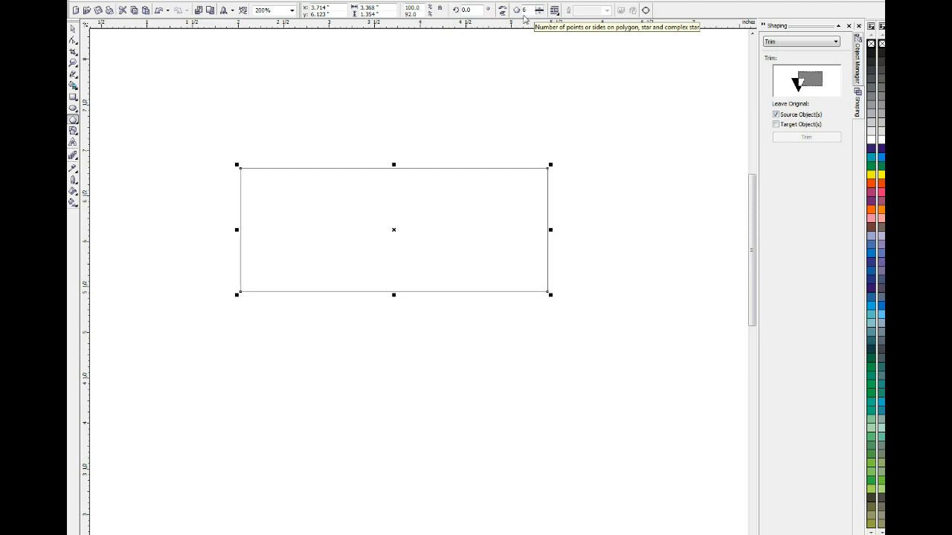
pyautogui.click(437, 70)
pyautogui.moveTo(437, 70); pyautogui.dragTo(578, 186)
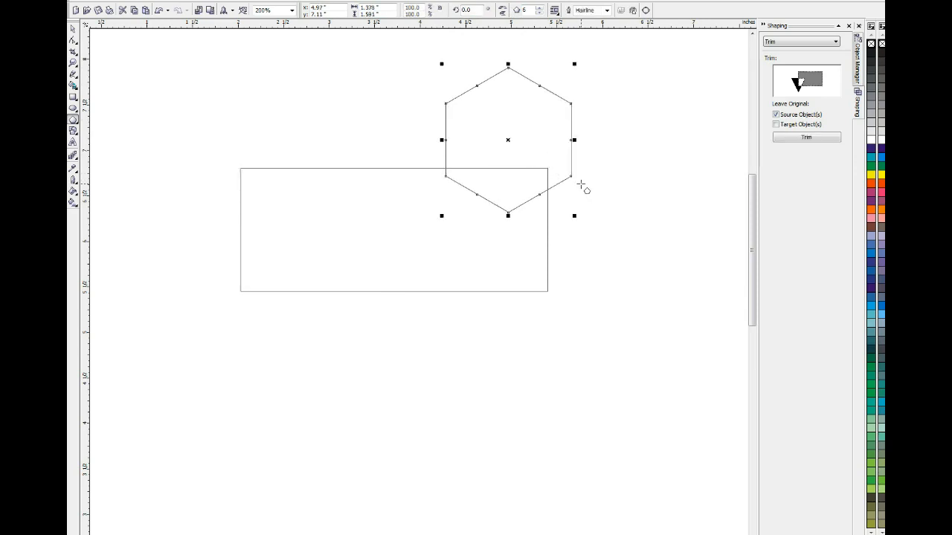
# Step: Change the polygon's number of sides to 3 to make it a triangle
pyautogui.click(539, 9)
pyautogui.click(539, 9)
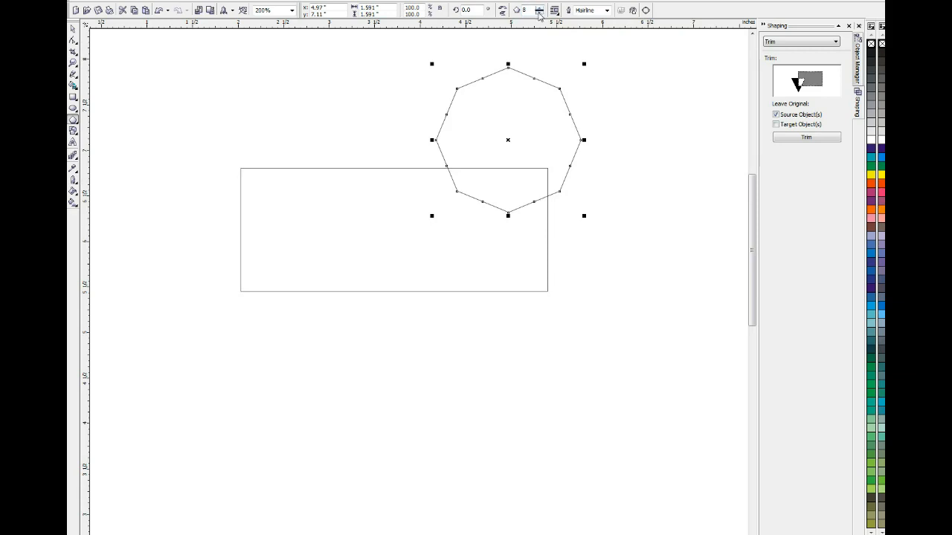
pyautogui.click(538, 13)
pyautogui.click(538, 12)
pyautogui.click(538, 13)
pyautogui.click(538, 12)
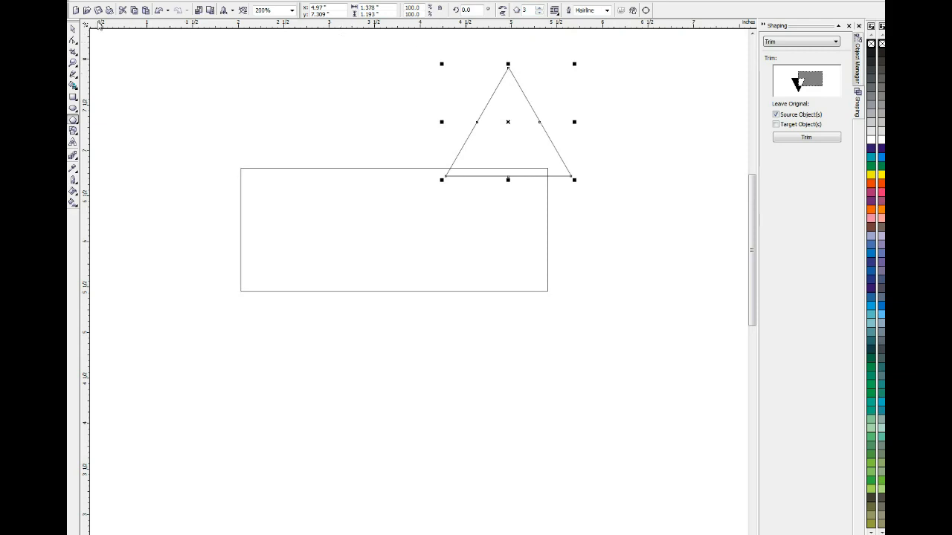
# Step: Rotate the triangle to 270 degrees, then place it over the rectangle's right end, enlarged to about 1.95 by 2.25 inches
pyautogui.click(73, 28)
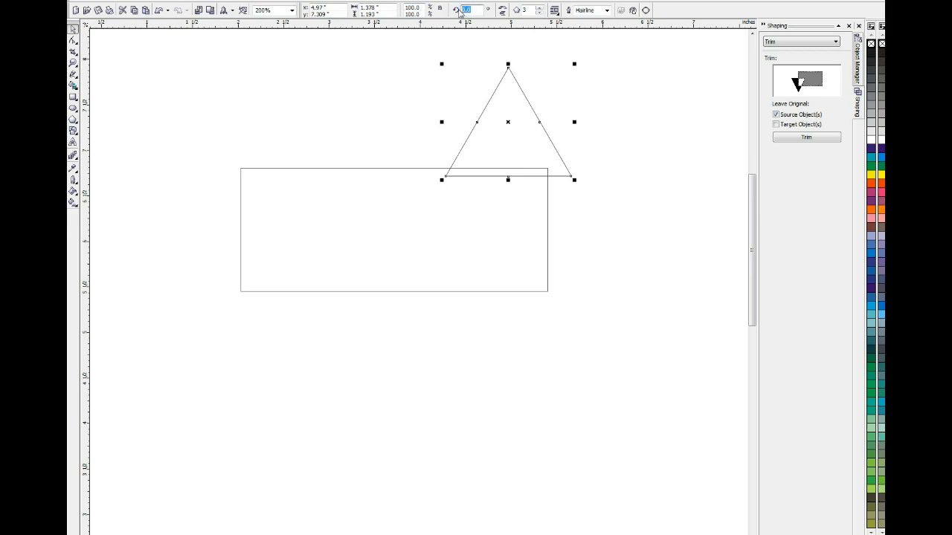
pyautogui.write('270')
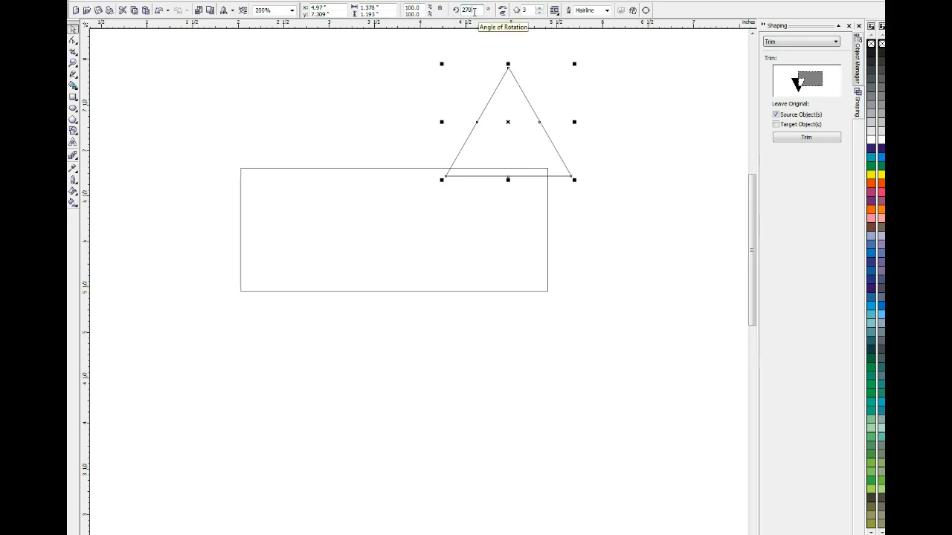
pyautogui.press('Return')
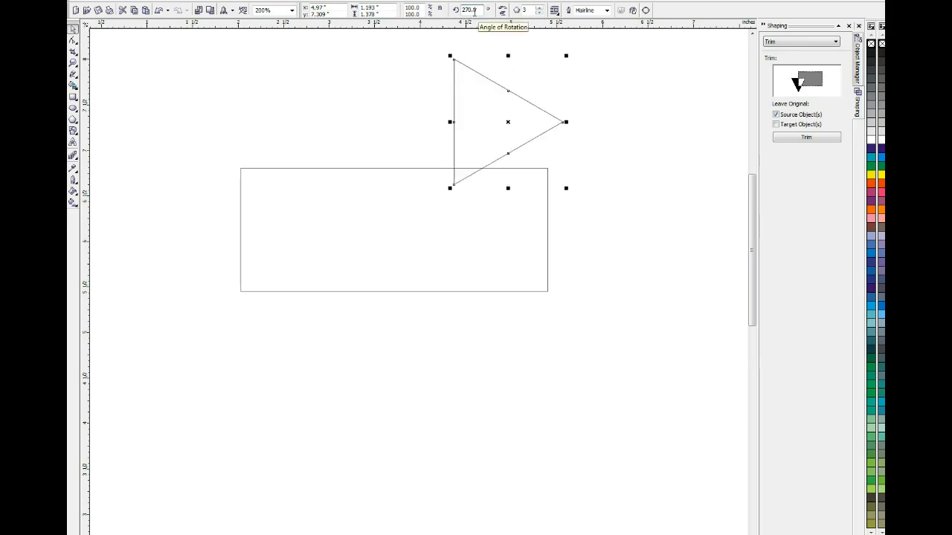
pyautogui.moveTo(497, 123); pyautogui.dragTo(554, 208)
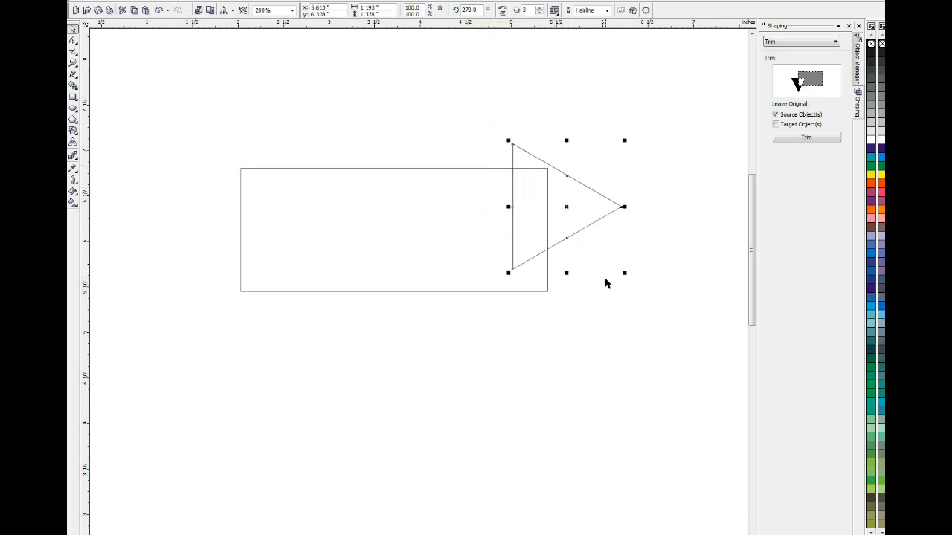
pyautogui.moveTo(624, 273); pyautogui.dragTo(716, 353)
pyautogui.moveTo(620, 255); pyautogui.dragTo(621, 243)
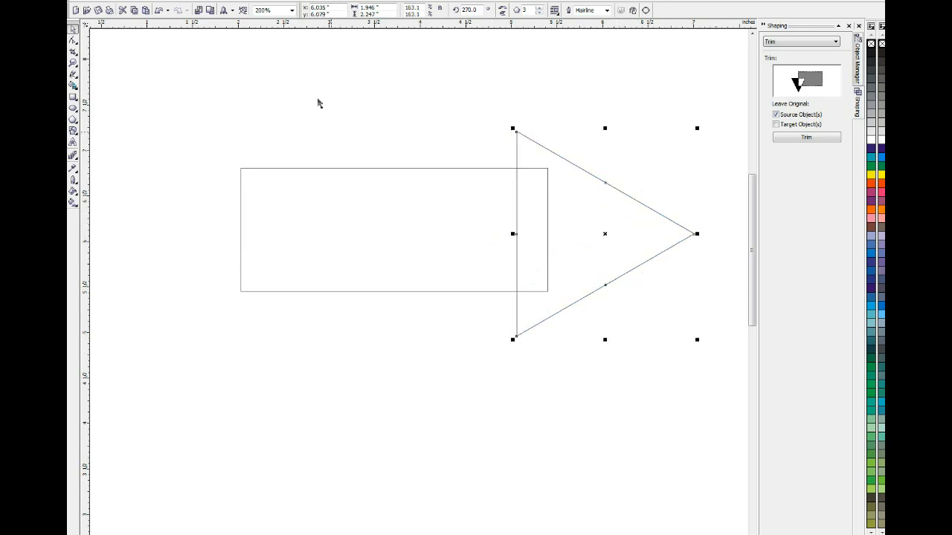
# Step: Fill both the rectangle and the triangle with orange-red and remove their outlines
pyautogui.click(414, 195)
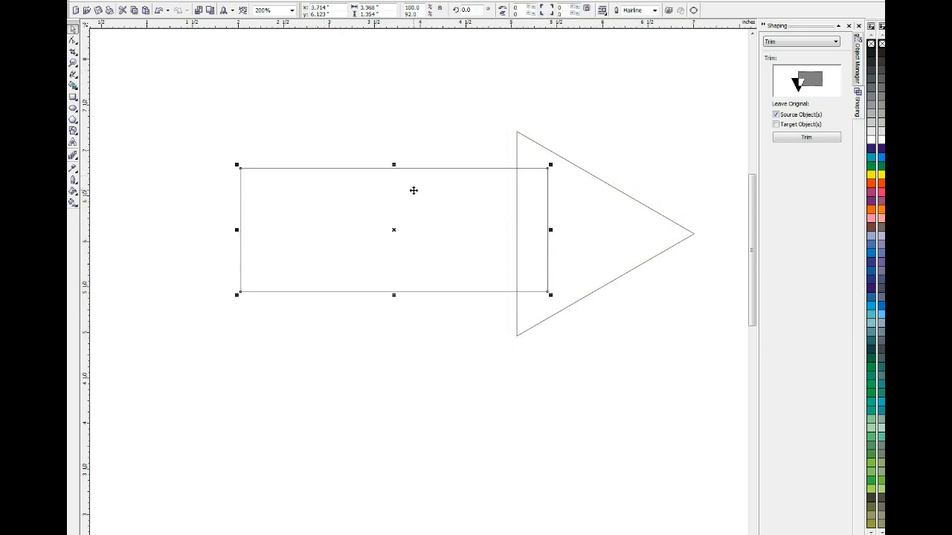
pyautogui.keyDown('shift'); pyautogui.click(688, 230); pyautogui.keyUp('shift')
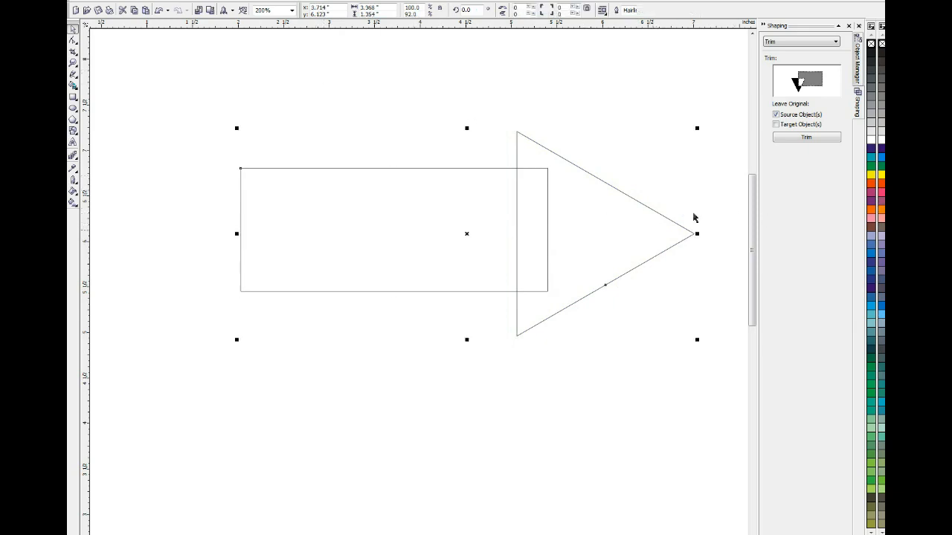
pyautogui.click(873, 192)
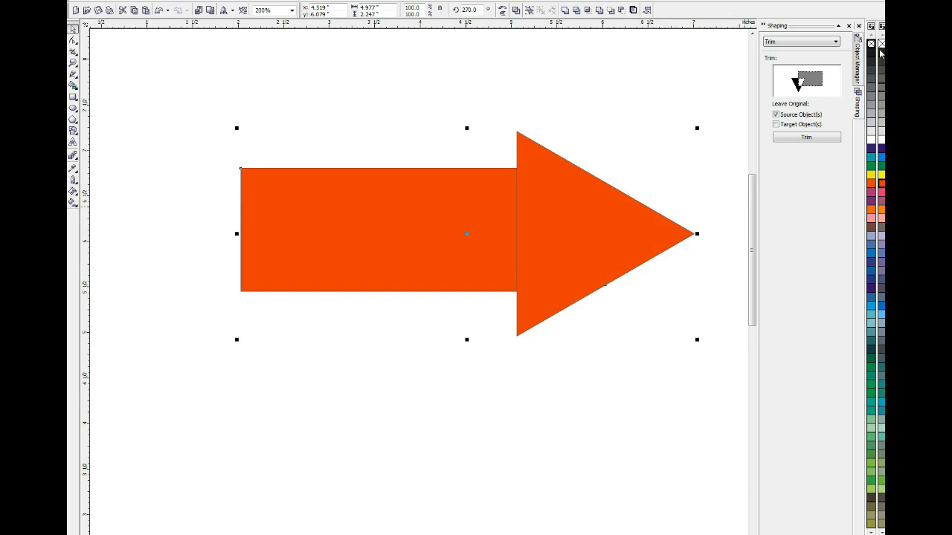
pyautogui.click(567, 108)
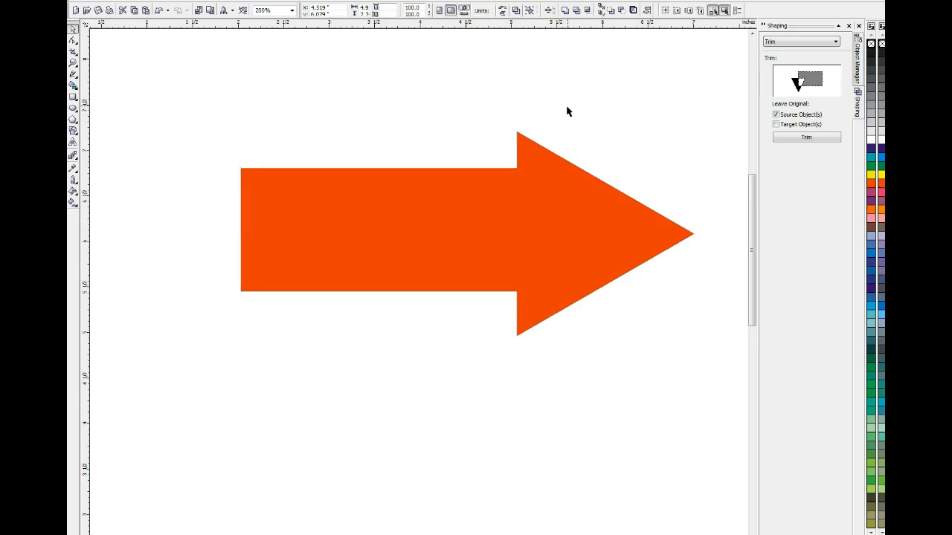
# Step: Move the triangle about 0.7 inches down, then vertically center it with the rectangle using Align and Distribute
pyautogui.moveTo(558, 206); pyautogui.dragTo(565, 258)
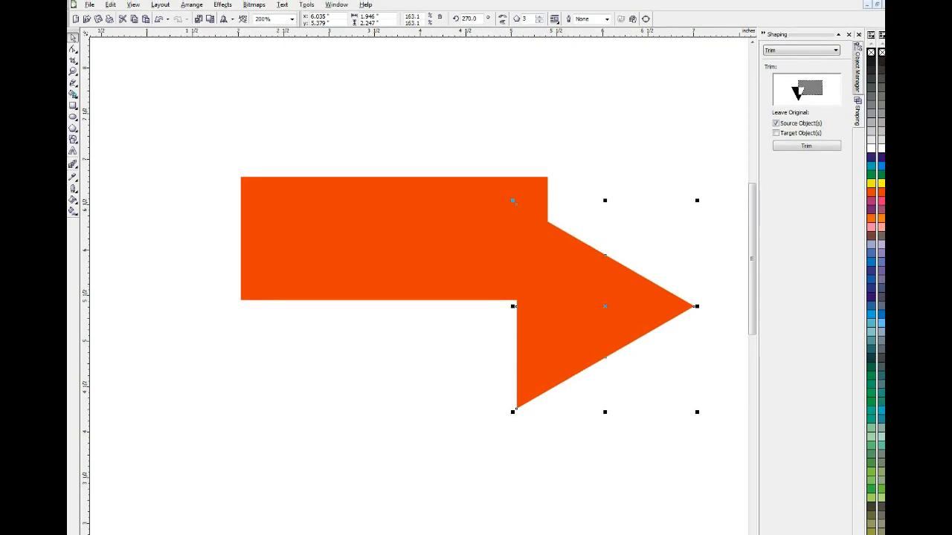
pyautogui.click(191, 6)
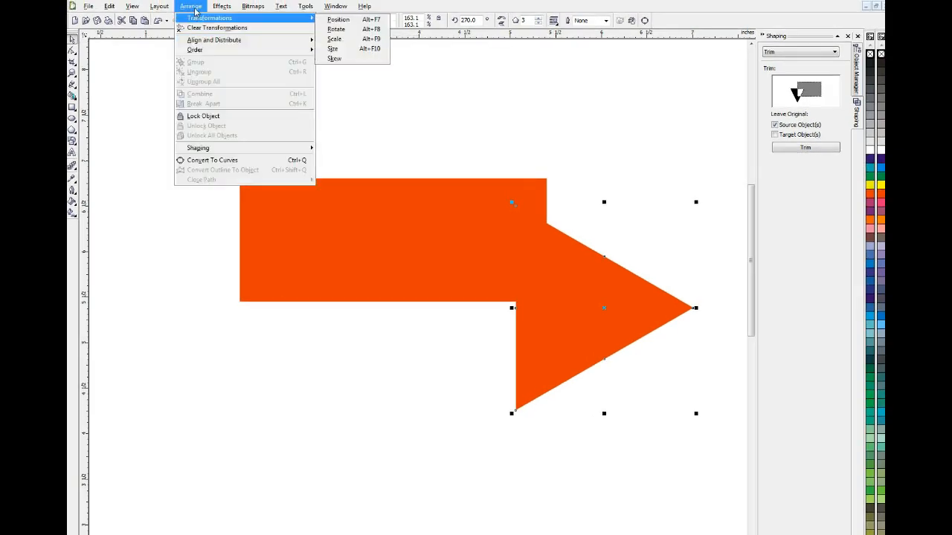
pyautogui.moveTo(213, 41)
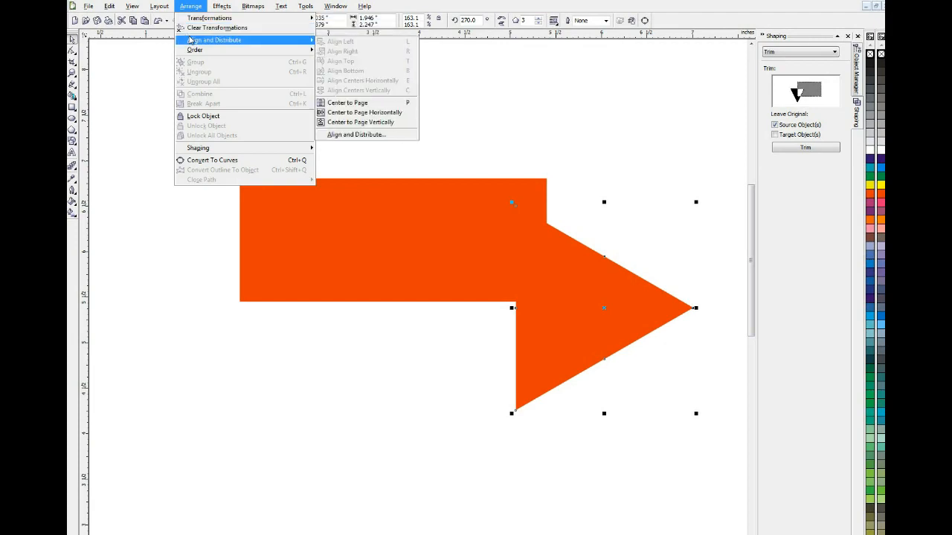
pyautogui.click(351, 137)
pyautogui.moveTo(450, 240); pyautogui.dragTo(583, 92)
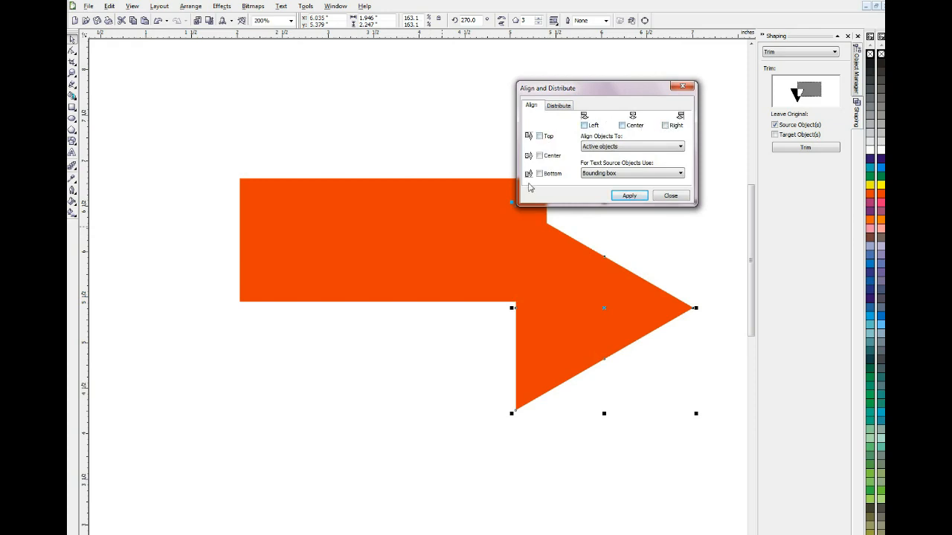
pyautogui.keyDown('shift'); pyautogui.click(422, 213); pyautogui.keyUp('shift')
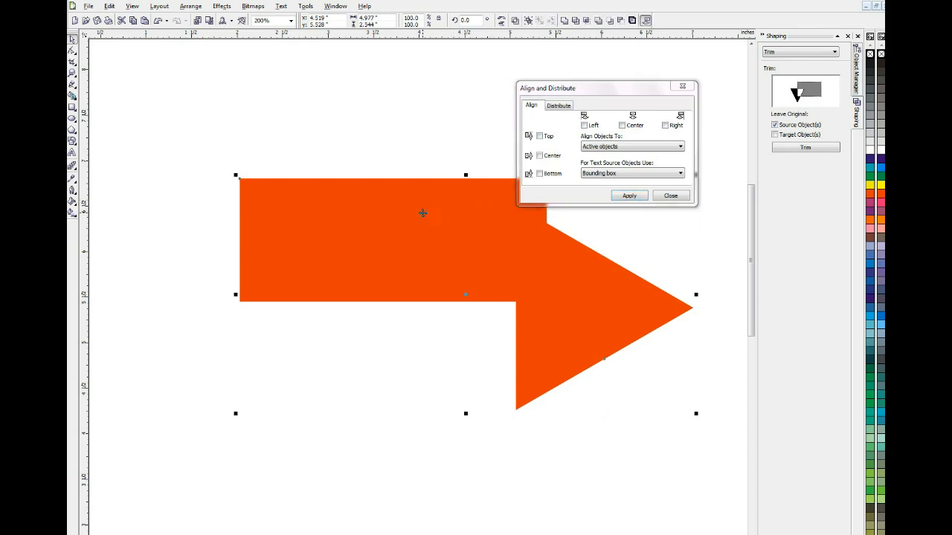
pyautogui.click(540, 156)
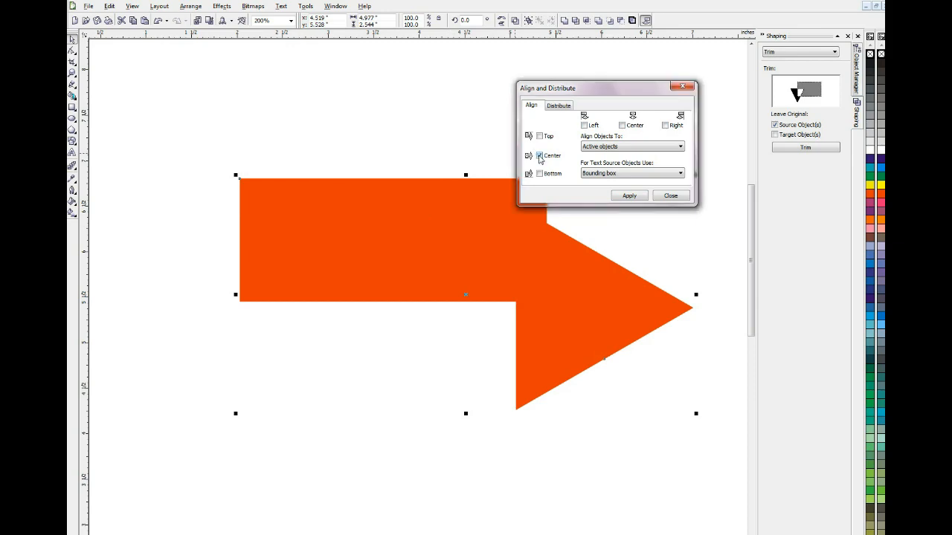
pyautogui.click(619, 197)
pyautogui.click(670, 196)
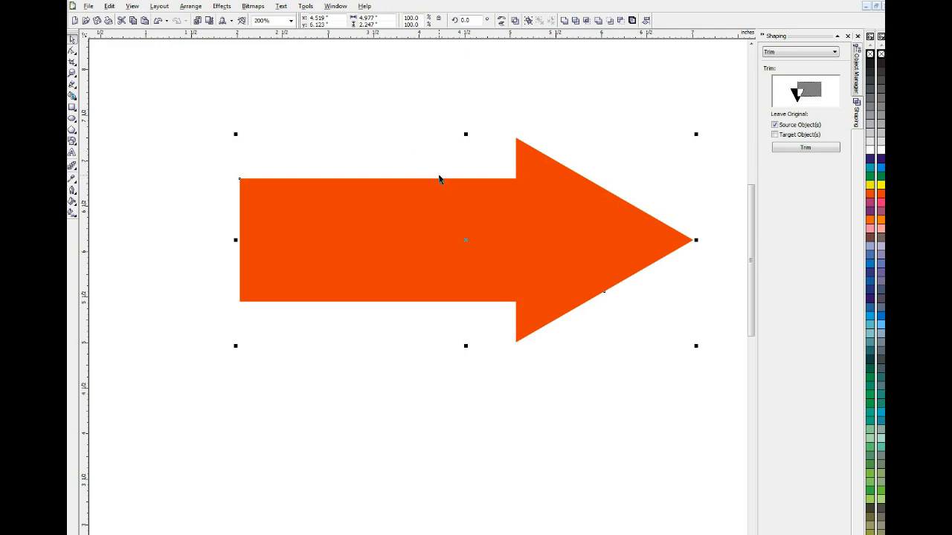
# Step: Squash the rectangle from its top edge down to a thin horizontal shaft, keeping its full length
pyautogui.click(387, 104)
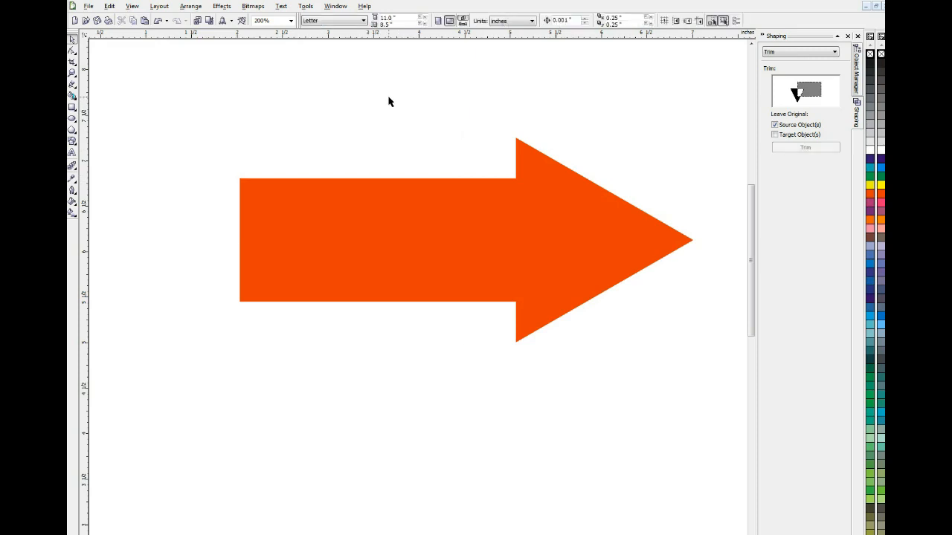
pyautogui.click(399, 187)
pyautogui.moveTo(392, 179); pyautogui.dragTo(387, 292)
# Step: Shrink the triangle to about 0.59 by 0.68 inches and place it as an arrowhead on the shaft's right end
pyautogui.click(563, 195)
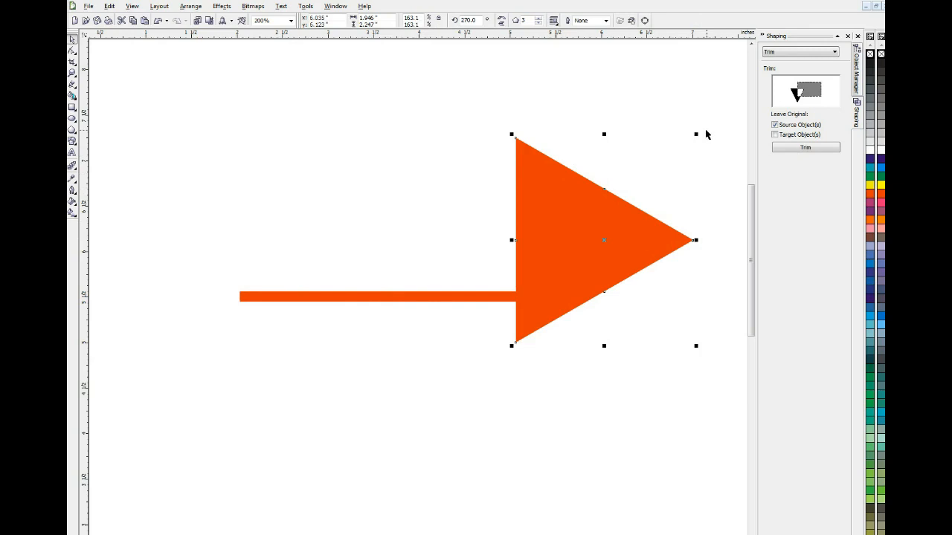
pyautogui.click(665, 183)
pyautogui.click(601, 238)
pyautogui.moveTo(587, 252); pyautogui.dragTo(575, 273)
pyautogui.moveTo(542, 304); pyautogui.dragTo(561, 291)
pyautogui.moveTo(679, 216); pyautogui.dragTo(178, 385)
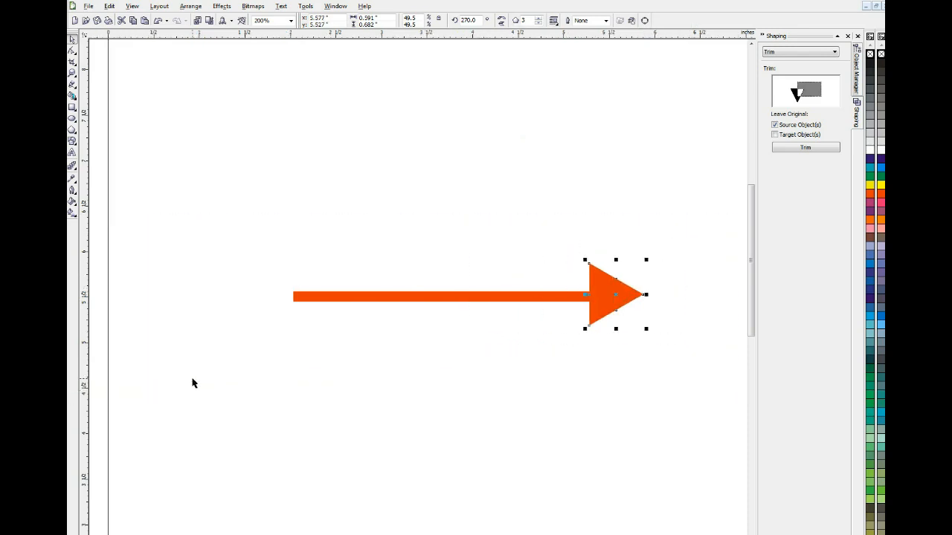
# Step: Convert both the shaft and the arrowhead to curves
pyautogui.hotkey('ctrl', 'a')
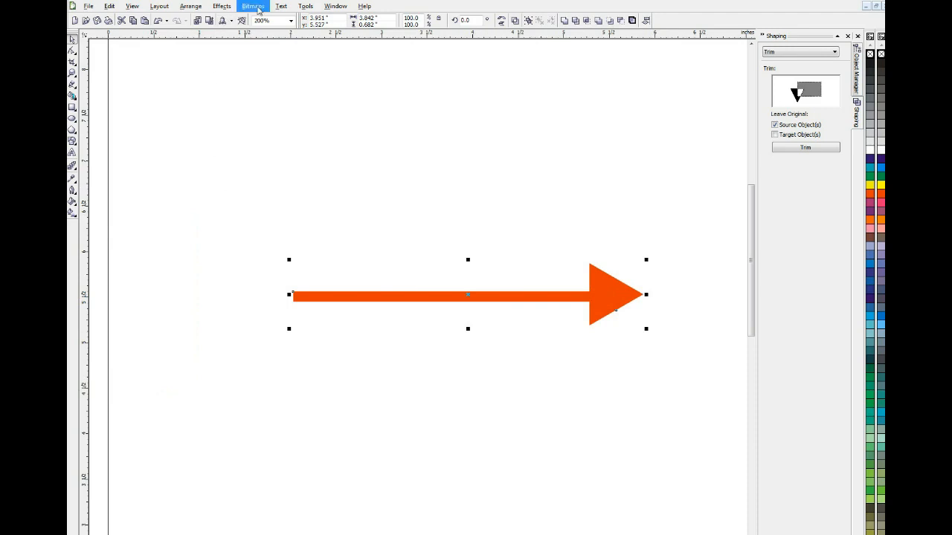
pyautogui.click(198, 9)
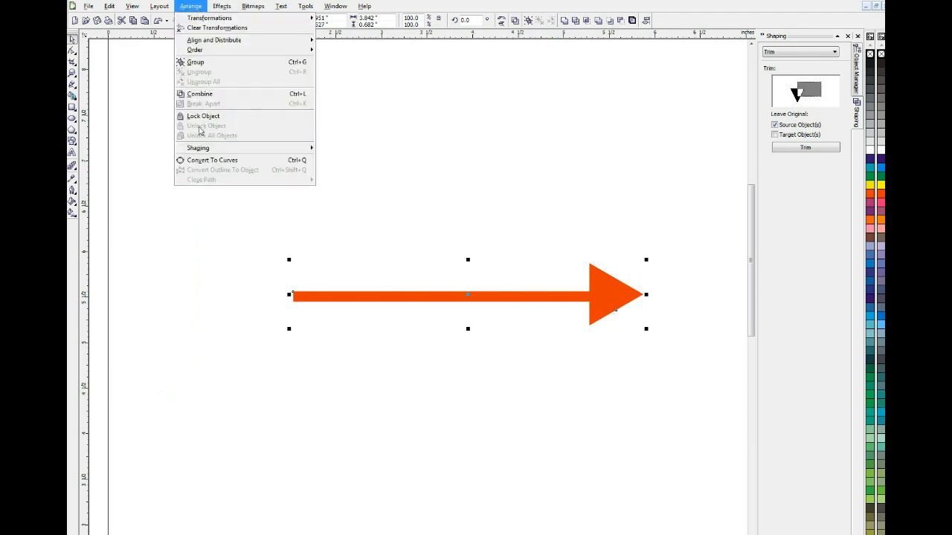
pyautogui.click(203, 160)
pyautogui.click(488, 197)
# Step: Remove the midpoint nodes from the arrowhead's two slanted sides with the Shape tool
pyautogui.click(621, 298)
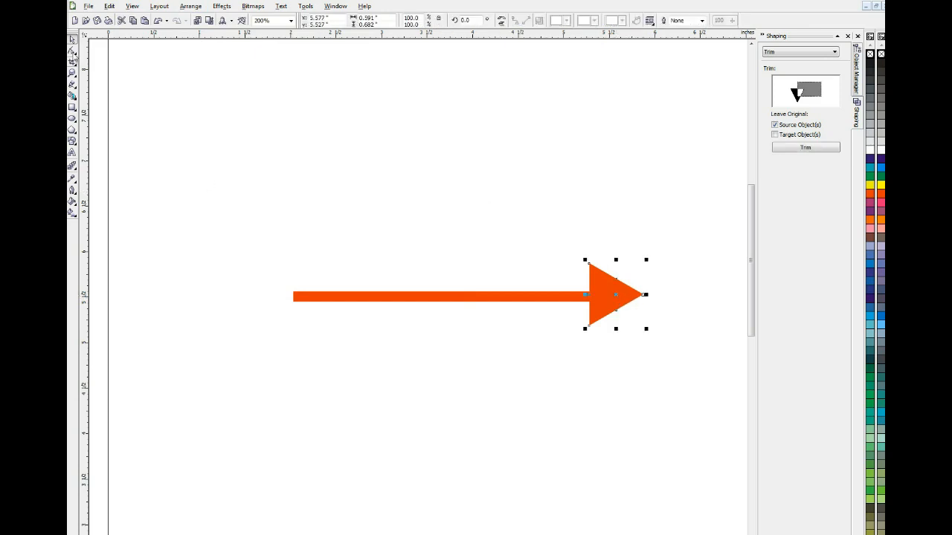
pyautogui.click(72, 50)
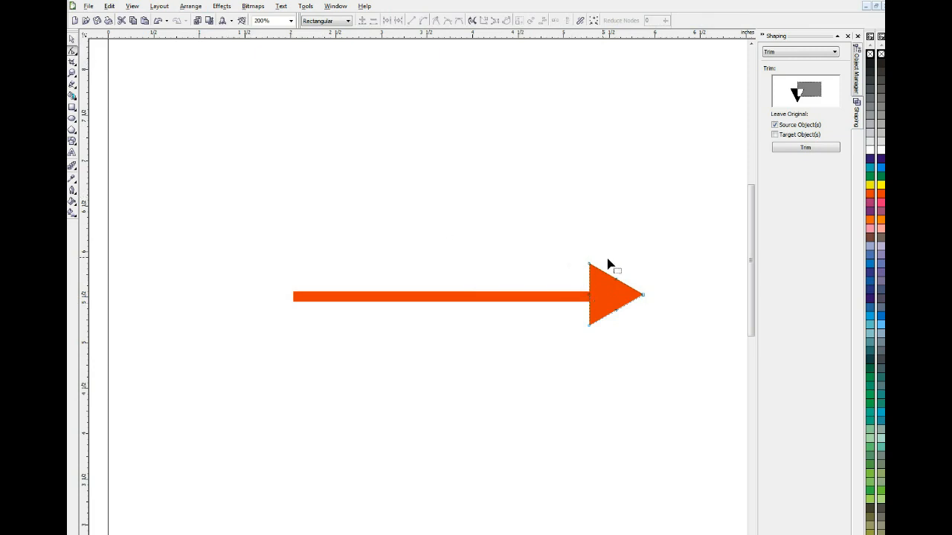
pyautogui.moveTo(603, 335); pyautogui.dragTo(629, 265)
pyautogui.click(629, 265)
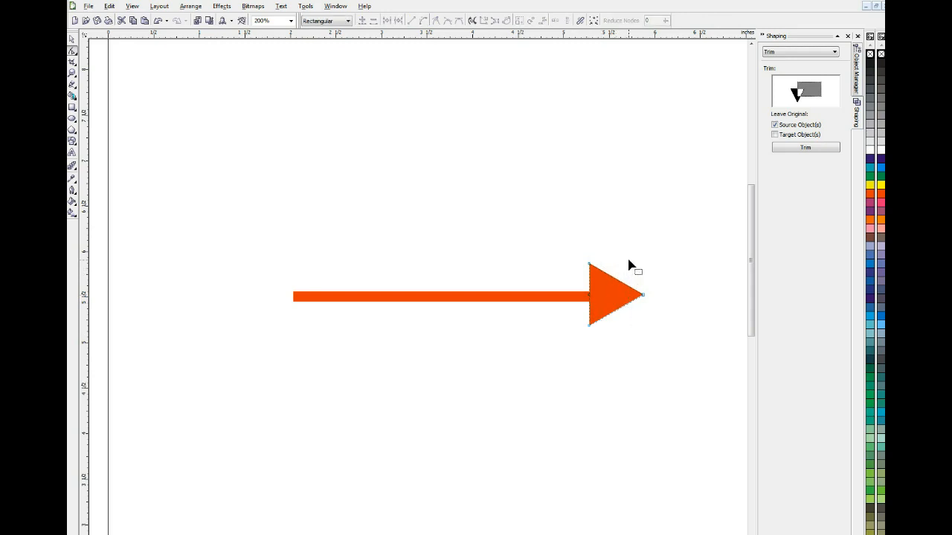
# Step: Nudge the middle node of the arrowhead's back edge toward the tip to form a notch
pyautogui.click(589, 295)
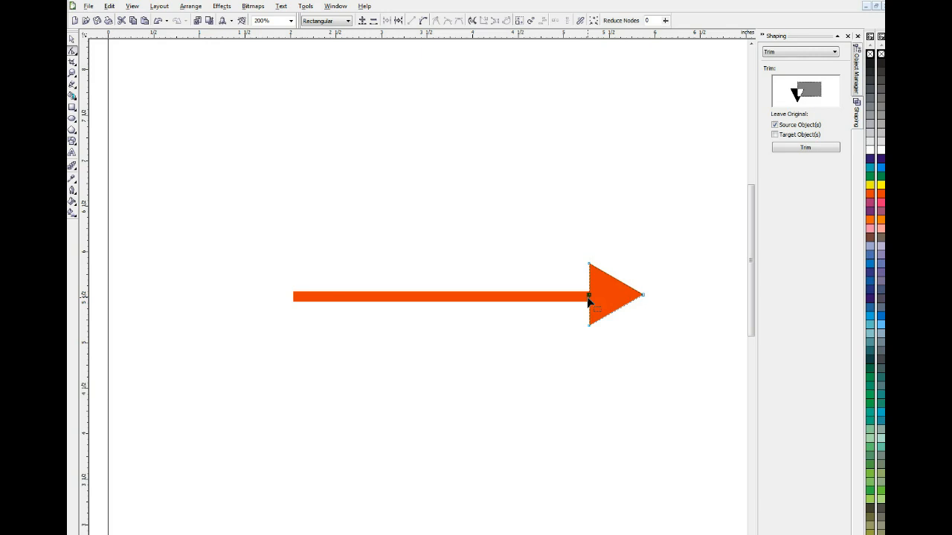
pyautogui.press('Right')
pyautogui.press('Right')
pyautogui.press('Right')
pyautogui.press('Right')
pyautogui.press('Right')
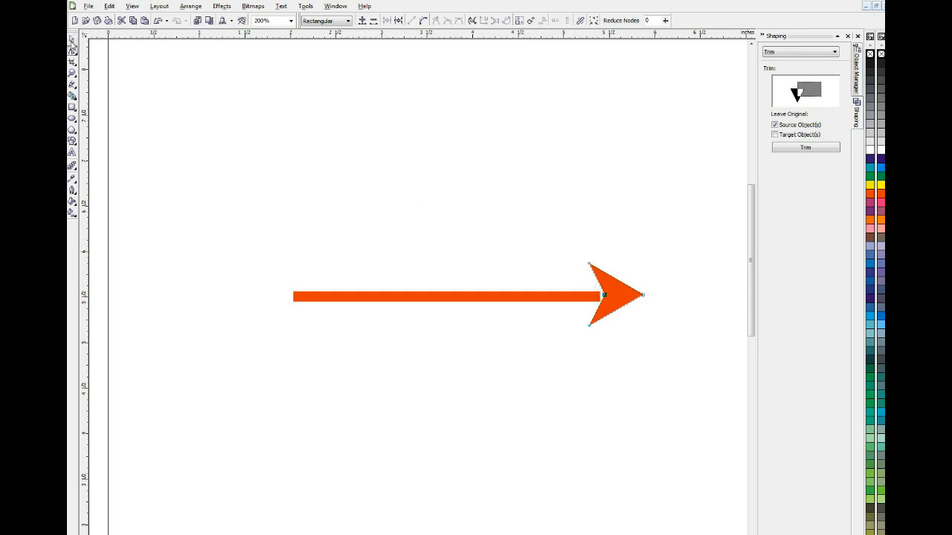
# Step: Reduce the arrowhead's height to about 0.49 inches over the shaft's end and thicken the shaft to about 0.24 inches
pyautogui.click(73, 40)
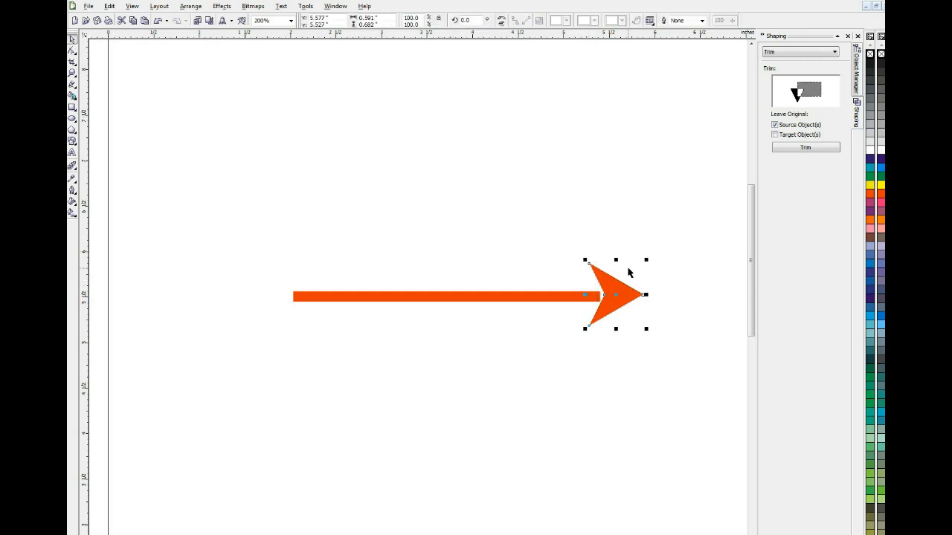
pyautogui.moveTo(616, 261); pyautogui.dragTo(605, 296)
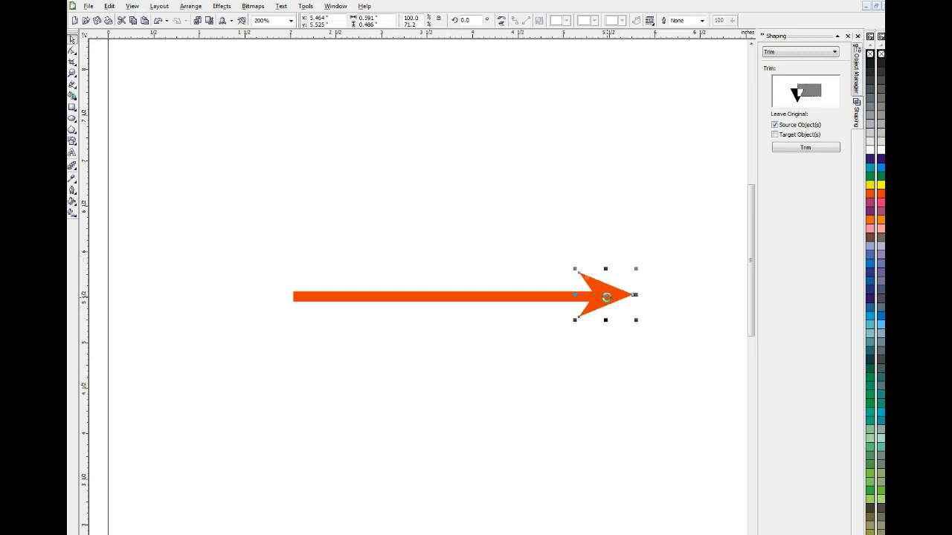
pyautogui.click(364, 296)
pyautogui.moveTo(446, 288); pyautogui.dragTo(446, 277)
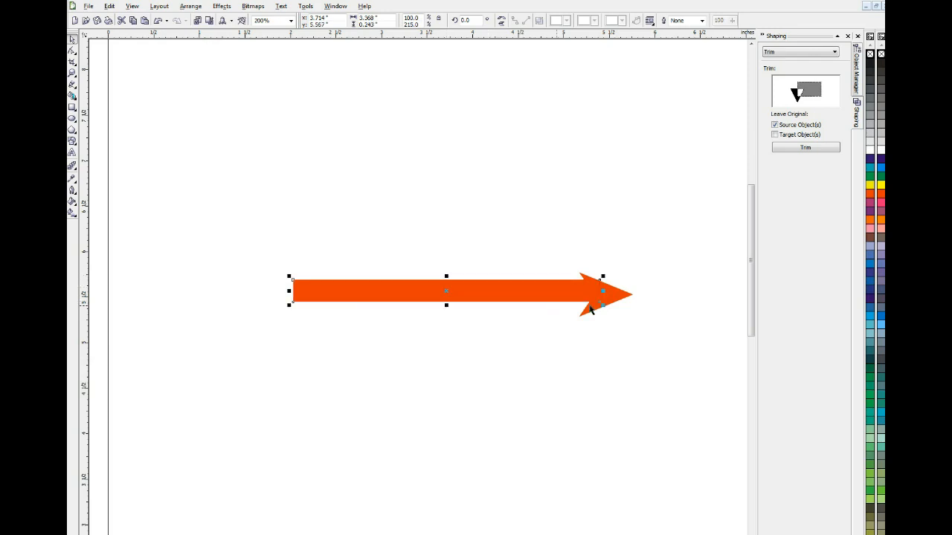
# Step: Shorten the thick bar into a tail about 0.38 inches tall and nudge its end-midpoint nodes right to form a back notch and front point
pyautogui.moveTo(603, 290); pyautogui.dragTo(325, 318)
pyautogui.press('F10')
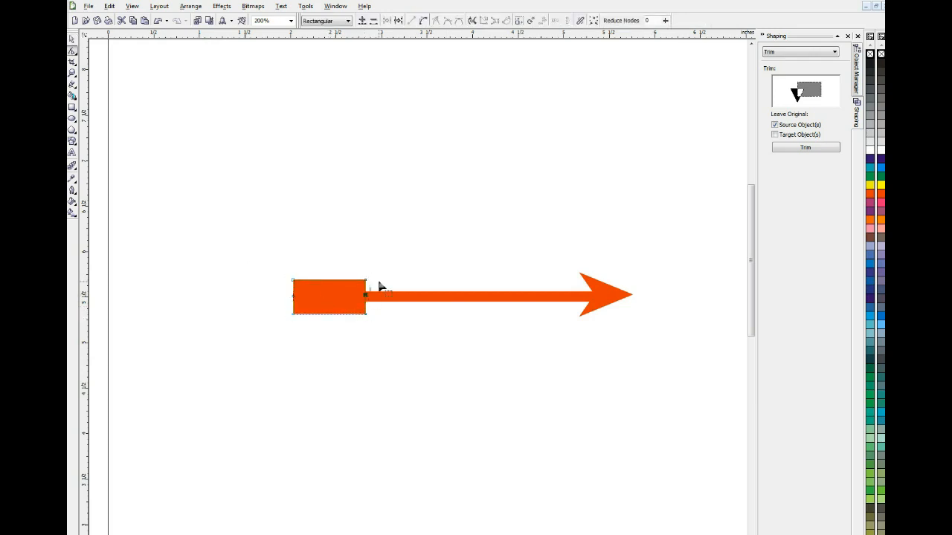
pyautogui.moveTo(388, 284); pyautogui.dragTo(290, 305)
pyautogui.press('Right')
pyautogui.press('Right')
pyautogui.press('Right')
pyautogui.press('Right')
pyautogui.press('Right')
pyautogui.press('Right')
pyautogui.press('Right')
pyautogui.press('Right')
pyautogui.press('Right')
pyautogui.press('Right')
# Step: Move the tail about 0.2 inches left and align the centers of all arrow parts horizontally
pyautogui.click(73, 38)
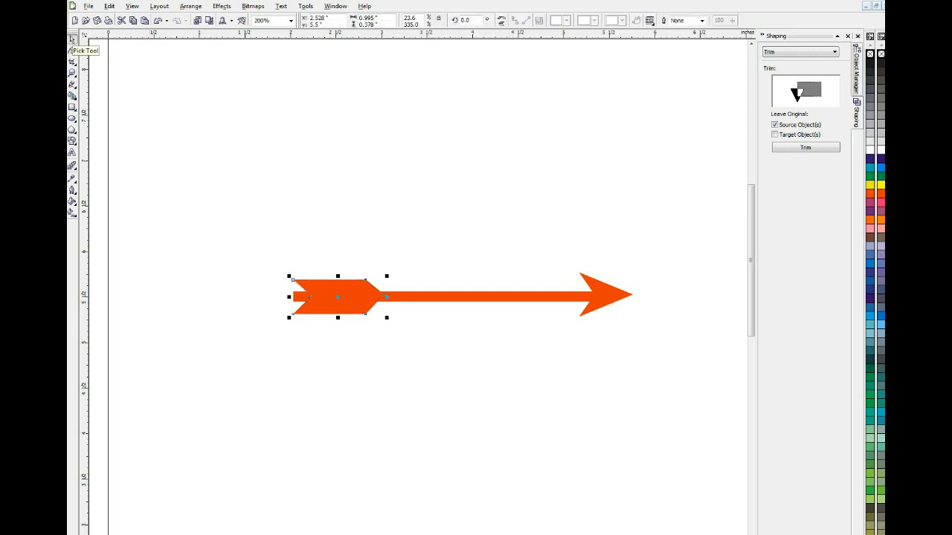
pyautogui.moveTo(386, 297); pyautogui.dragTo(368, 297)
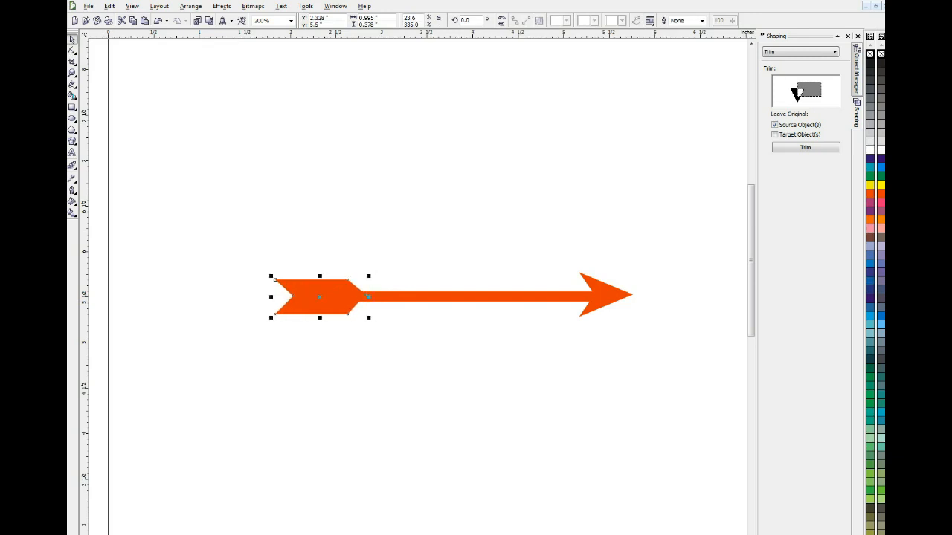
pyautogui.moveTo(239, 199); pyautogui.dragTo(702, 374)
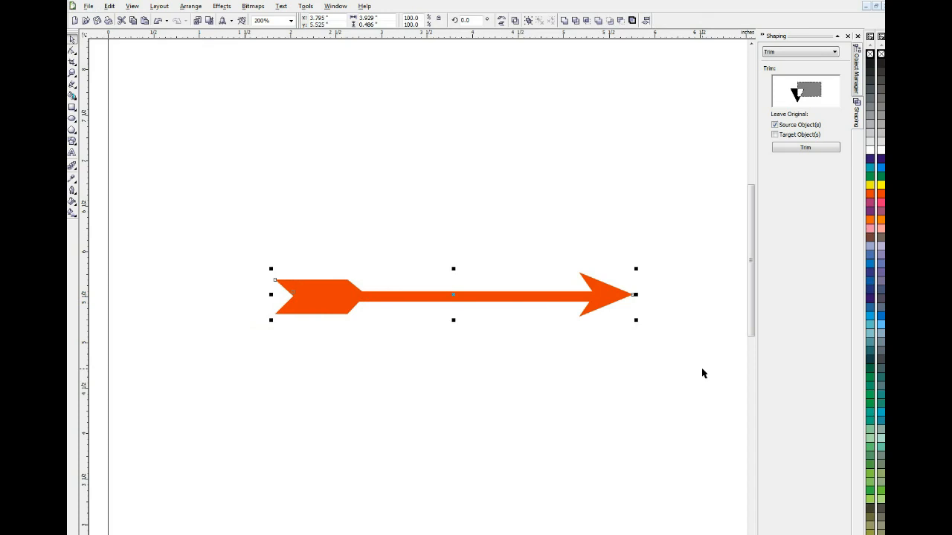
pyautogui.click(171, 99)
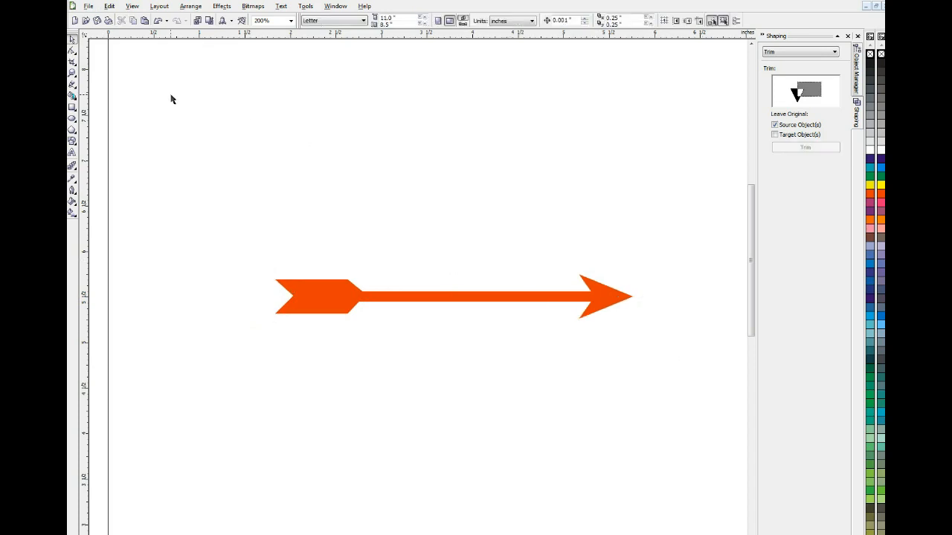
pyautogui.click(190, 7)
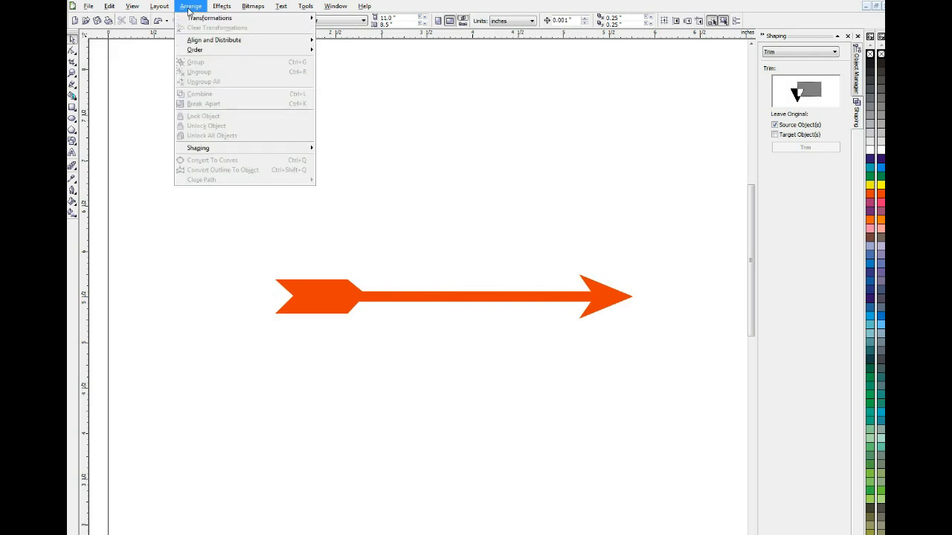
pyautogui.moveTo(216, 40)
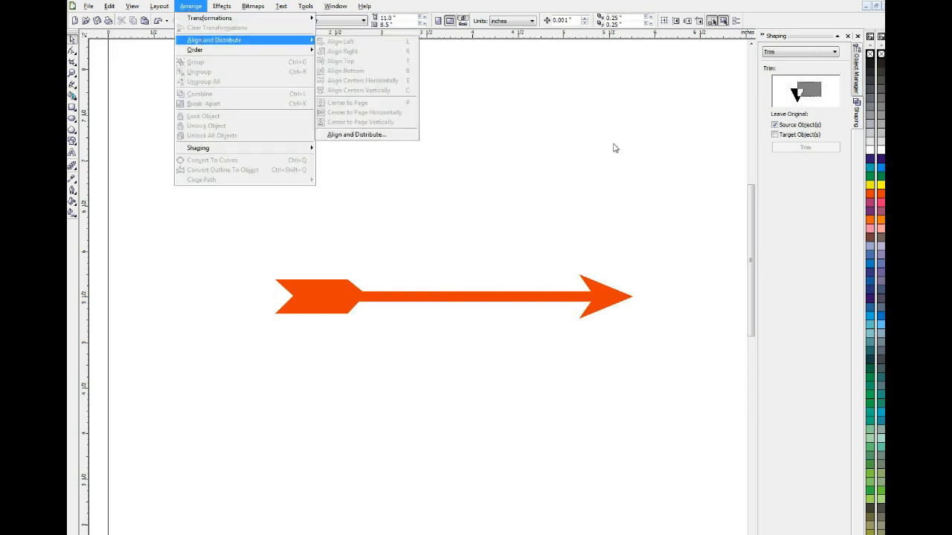
pyautogui.click(614, 148)
# Step: Increase the tail's height to about 0.42 inches and align its center horizontally with the shaft
pyautogui.click(335, 282)
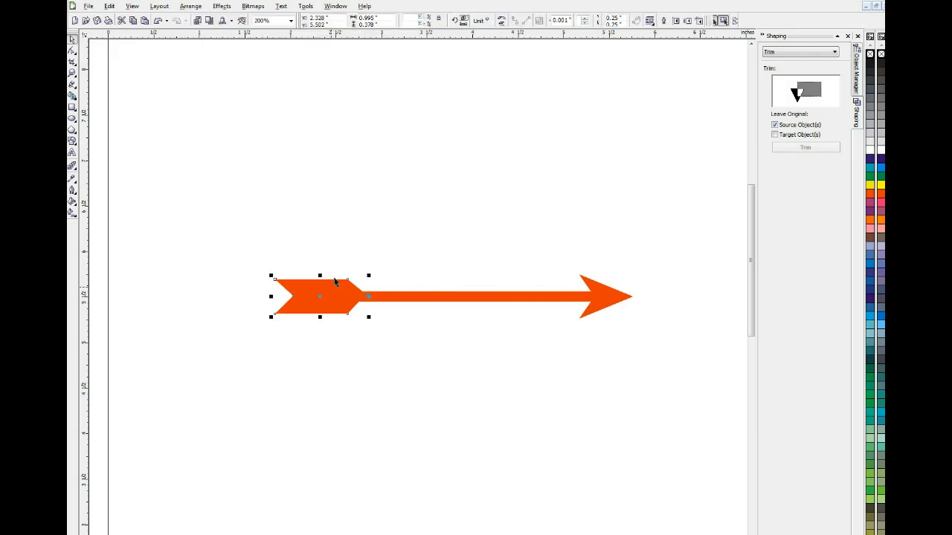
pyautogui.moveTo(320, 276); pyautogui.dragTo(318, 271)
pyautogui.click(415, 297)
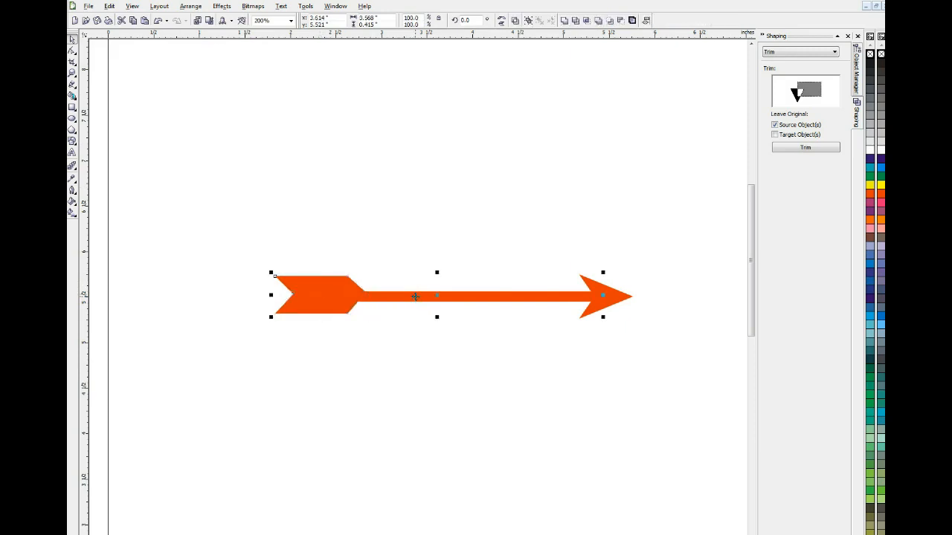
pyautogui.press('Down')
pyautogui.click(408, 251)
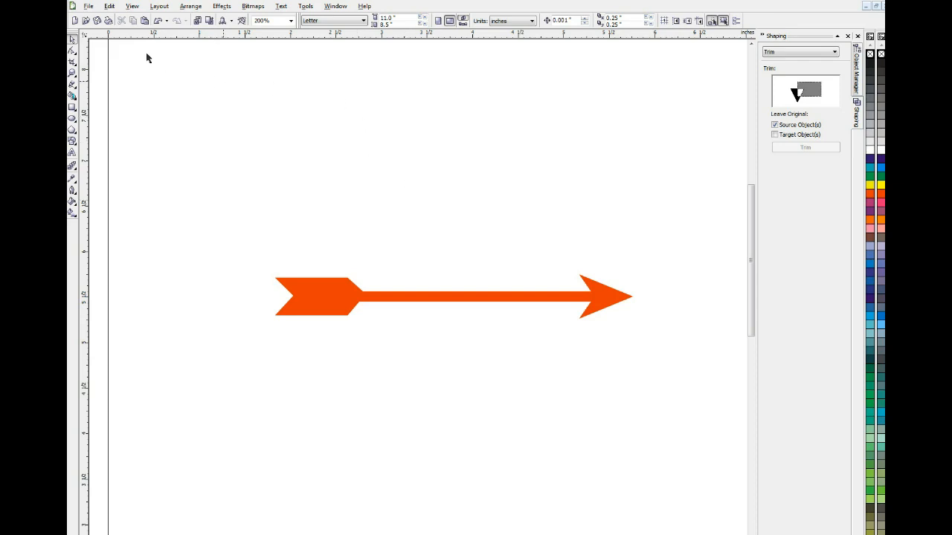
# Step: Clear the finished arrow from the page and activate the Bezier tool
pyautogui.hotkey('ctrl', 'z')
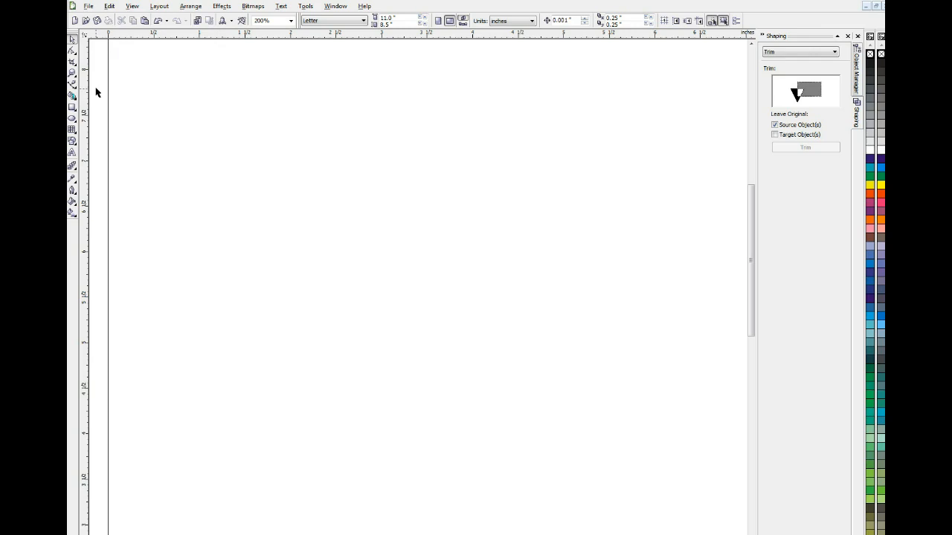
pyautogui.click(72, 86)
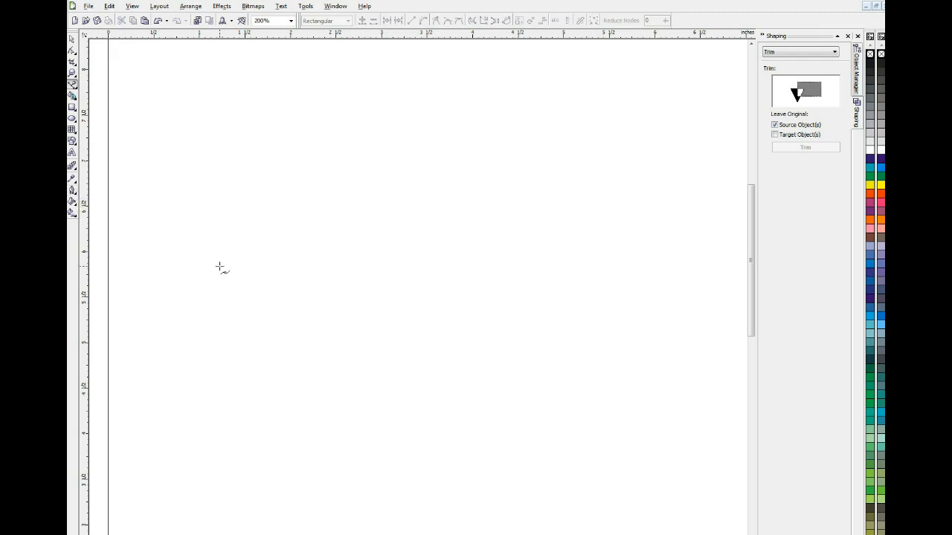
pyautogui.press('F12')
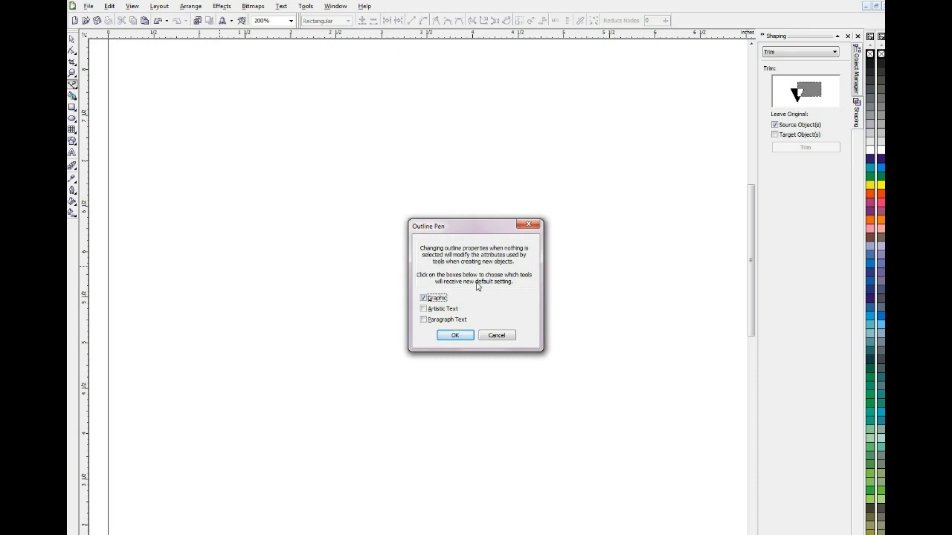
pyautogui.click(502, 336)
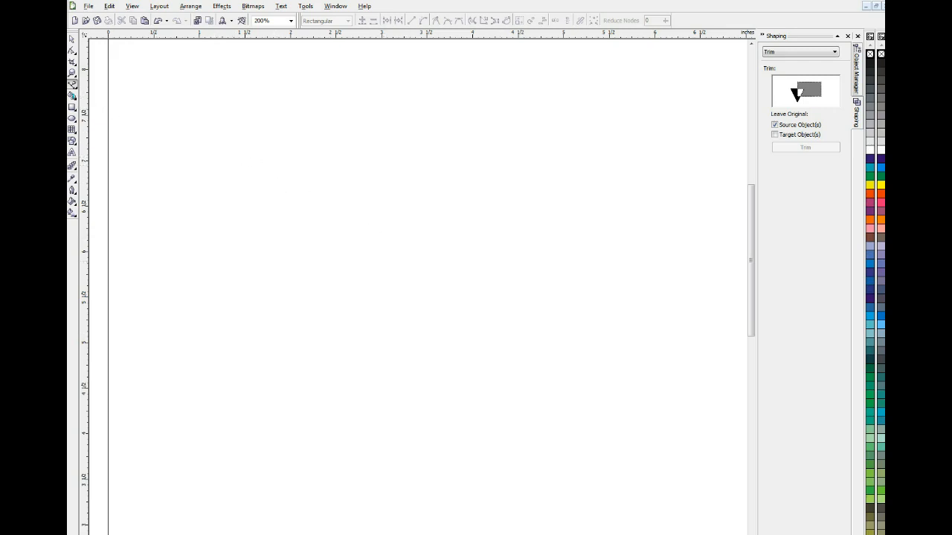
# Step: Draw a trial Bezier path of straight and curved segments, about 3.62 by 2.23 inches, and delete it
pyautogui.click(77, 90)
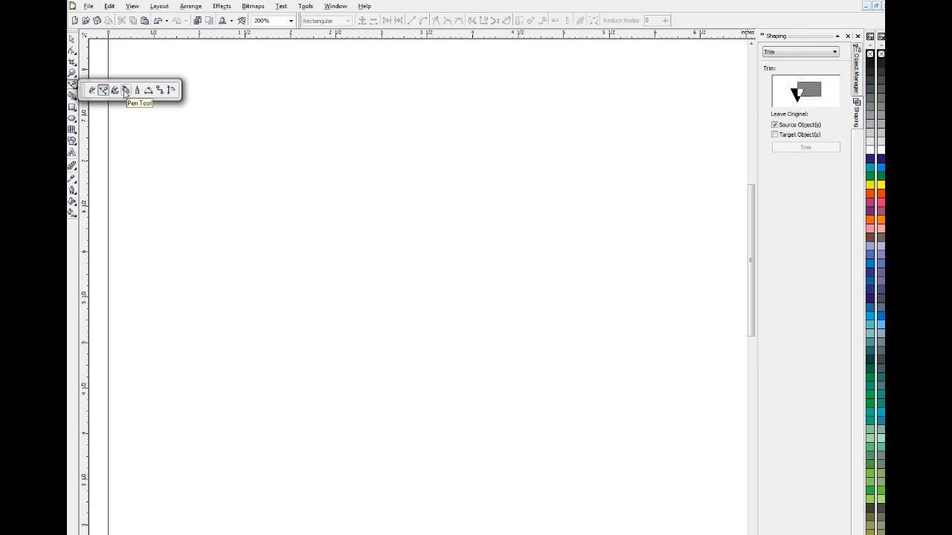
pyautogui.click(104, 91)
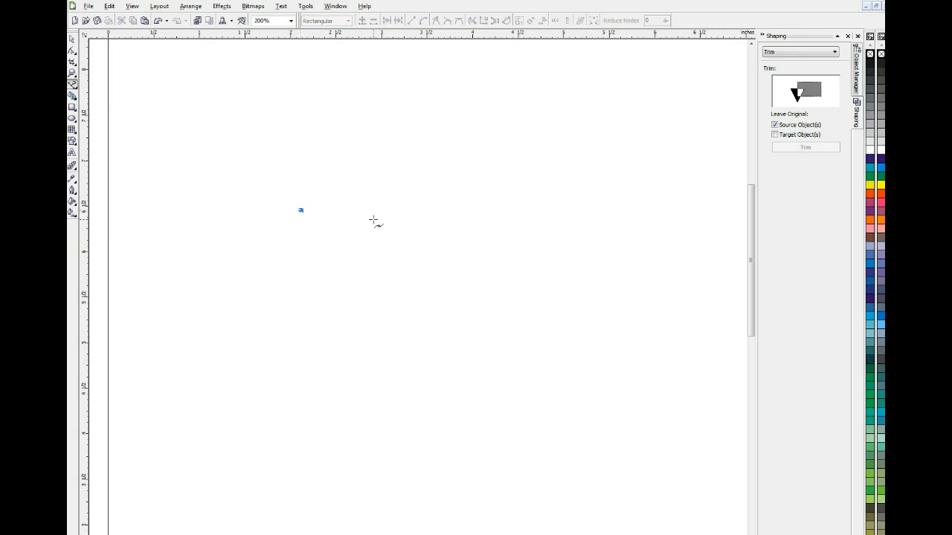
pyautogui.click(554, 216)
pyautogui.click(554, 215)
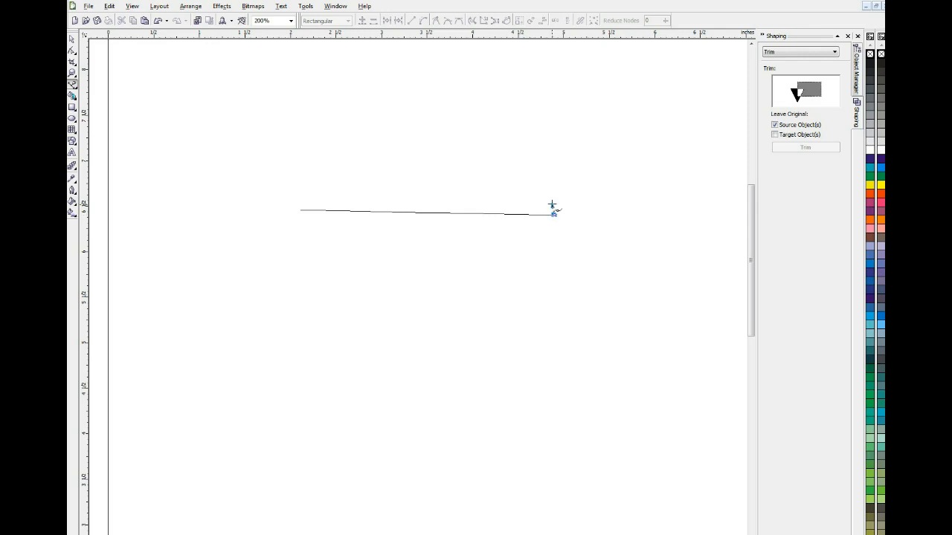
pyautogui.click(554, 153)
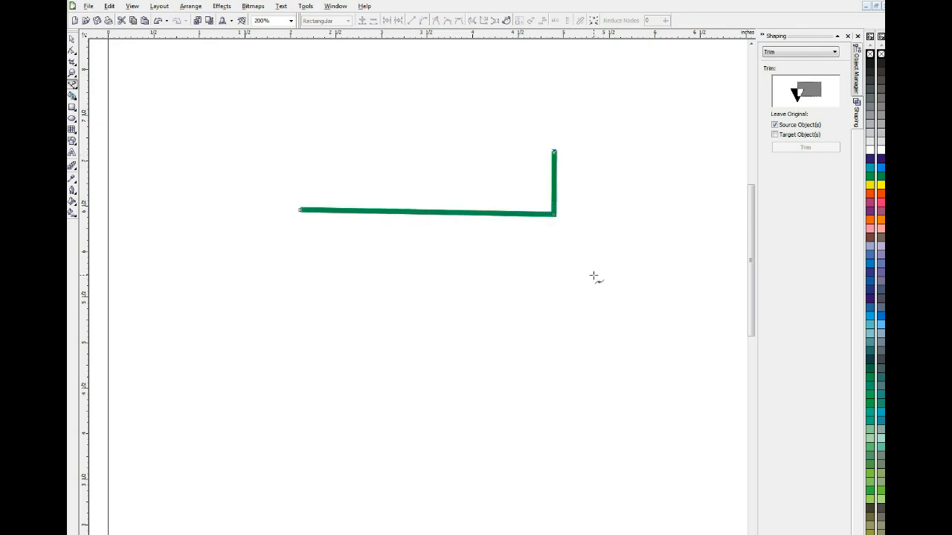
pyautogui.click(619, 268)
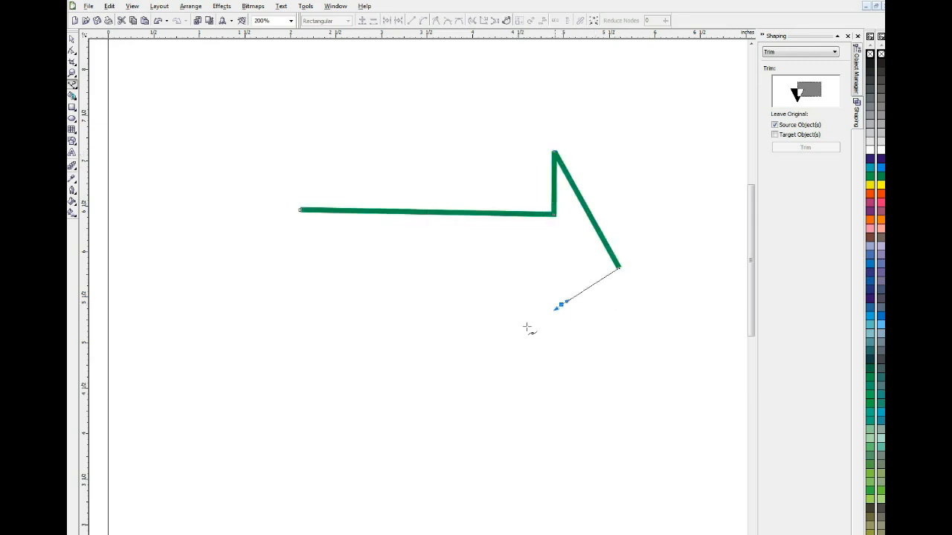
pyautogui.moveTo(516, 315); pyautogui.dragTo(454, 285)
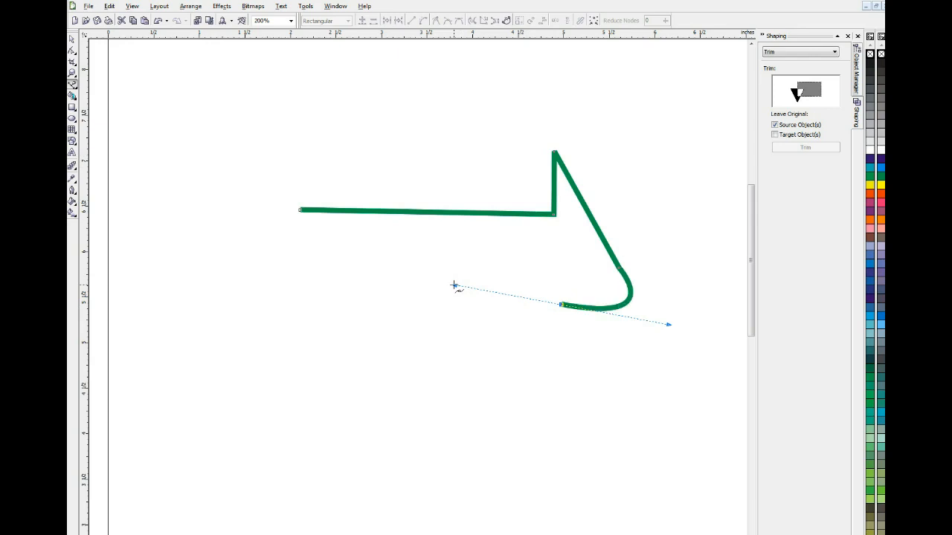
pyautogui.moveTo(417, 355); pyautogui.dragTo(414, 385)
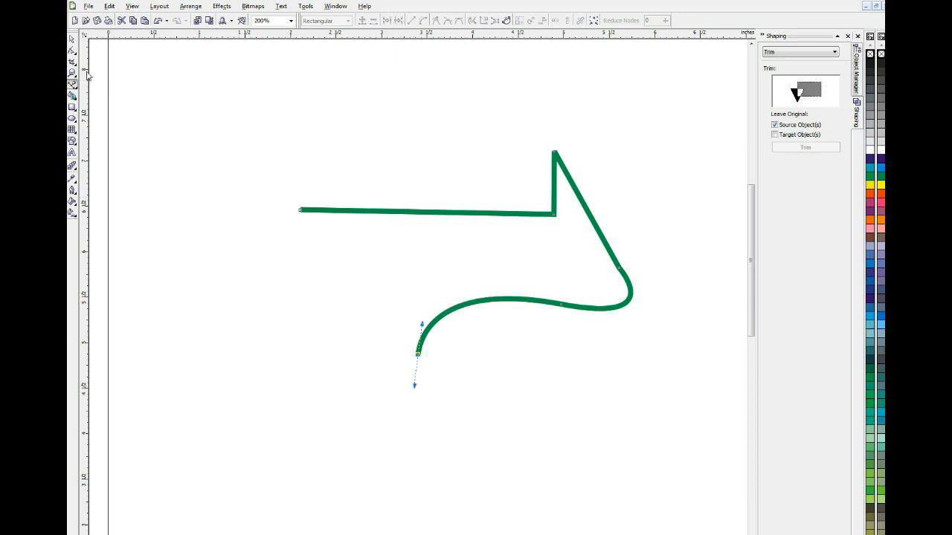
pyautogui.click(72, 39)
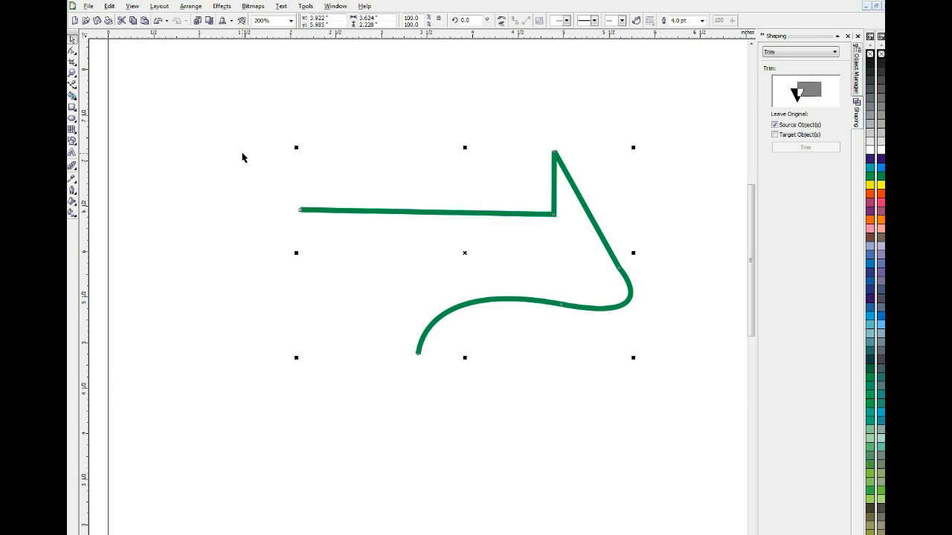
pyautogui.press('Delete')
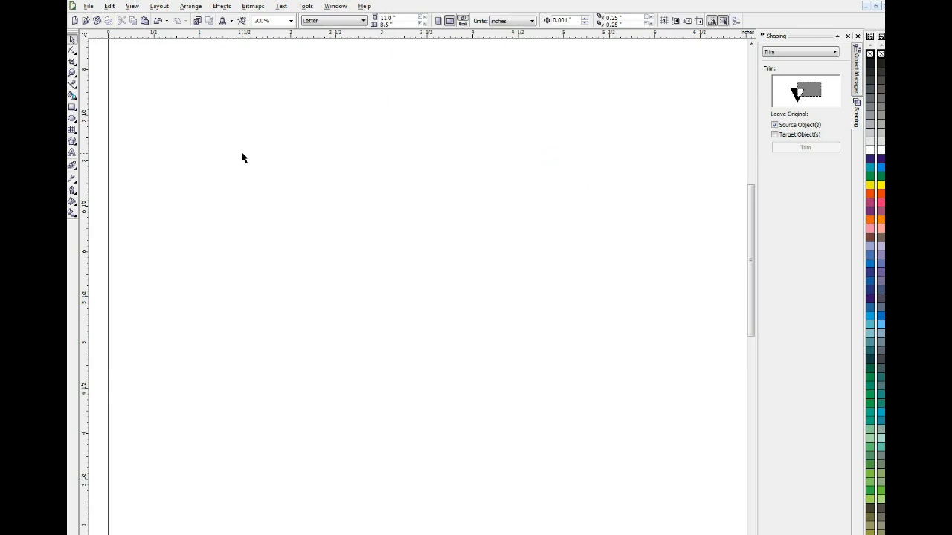
# Step: Draw a straight horizontal line about 4.46 inches long across the page with the Bezier tool
pyautogui.click(72, 84)
pyautogui.click(256, 248)
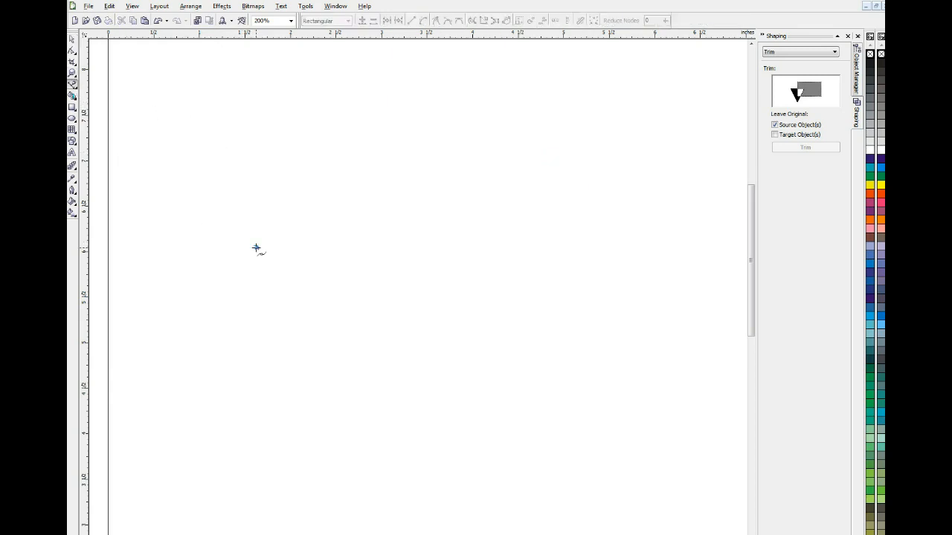
pyautogui.click(663, 247)
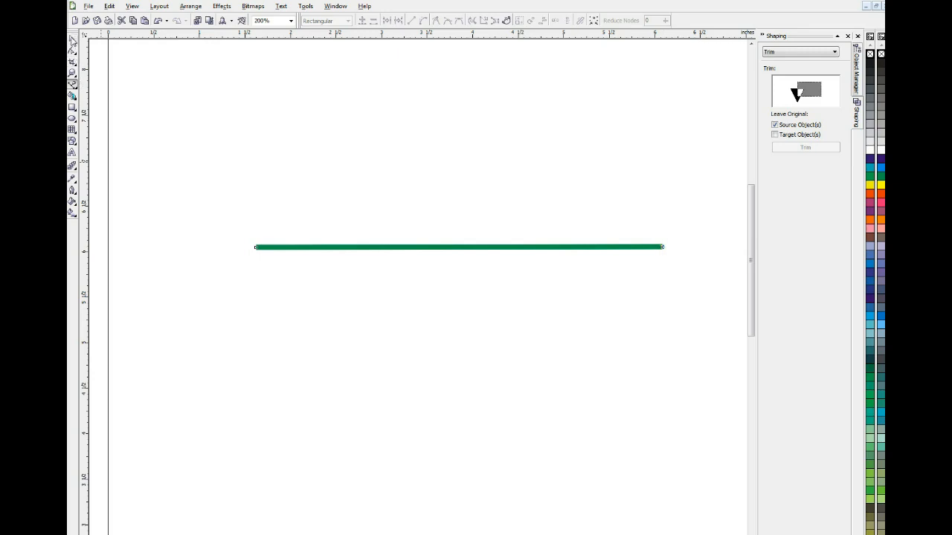
pyautogui.click(72, 39)
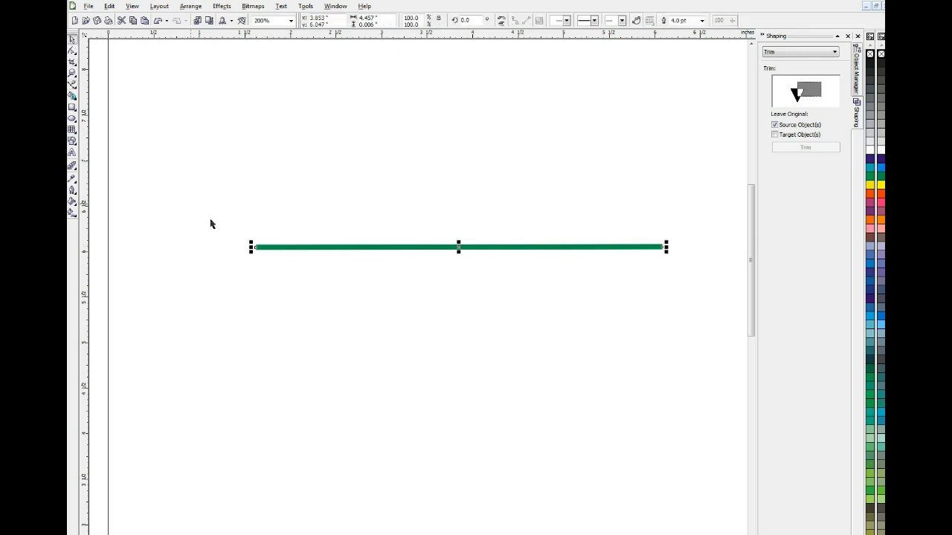
# Step: Lower the line's left end node about 0.5 inches with the Shape tool and convert the whole line to a curve
pyautogui.click(72, 50)
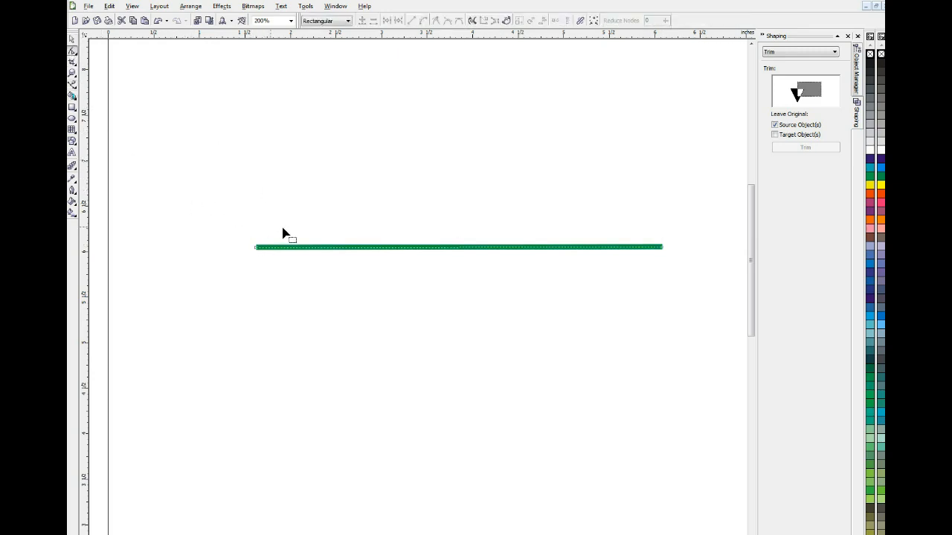
pyautogui.moveTo(258, 250); pyautogui.dragTo(251, 294)
pyautogui.moveTo(206, 150); pyautogui.dragTo(722, 345)
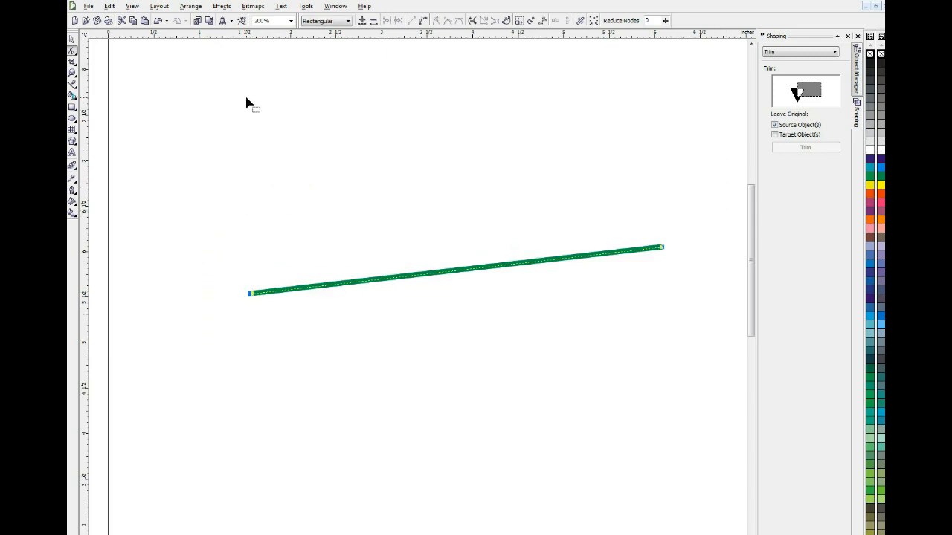
pyautogui.moveTo(209, 143); pyautogui.dragTo(683, 344)
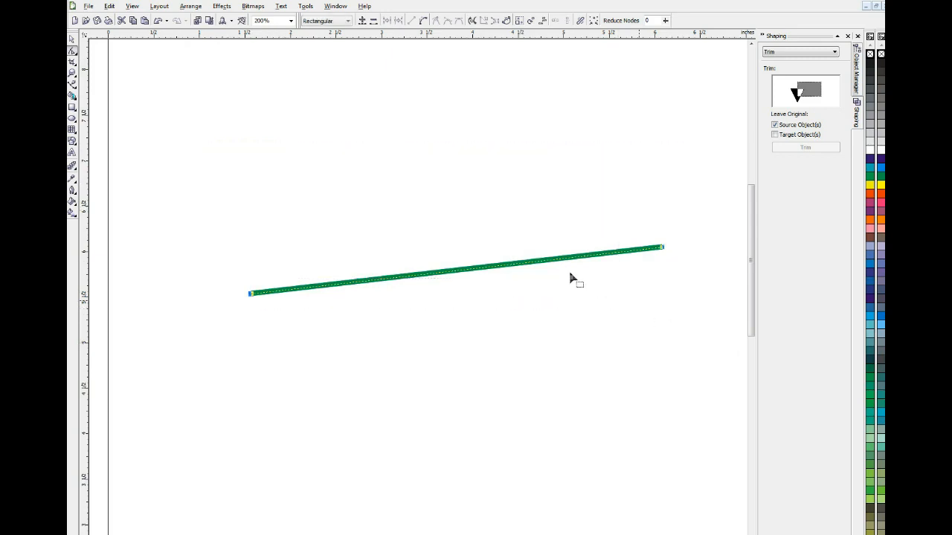
pyautogui.click(423, 21)
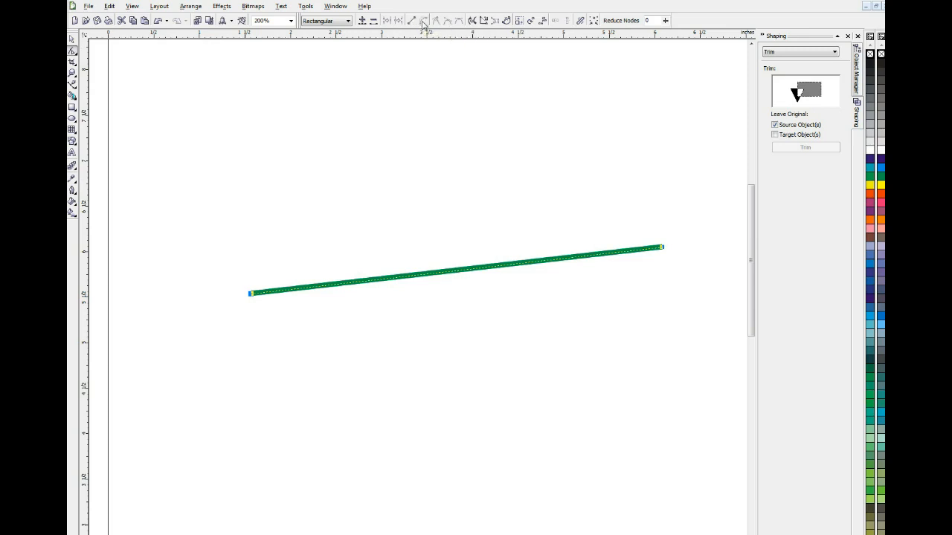
pyautogui.click(400, 170)
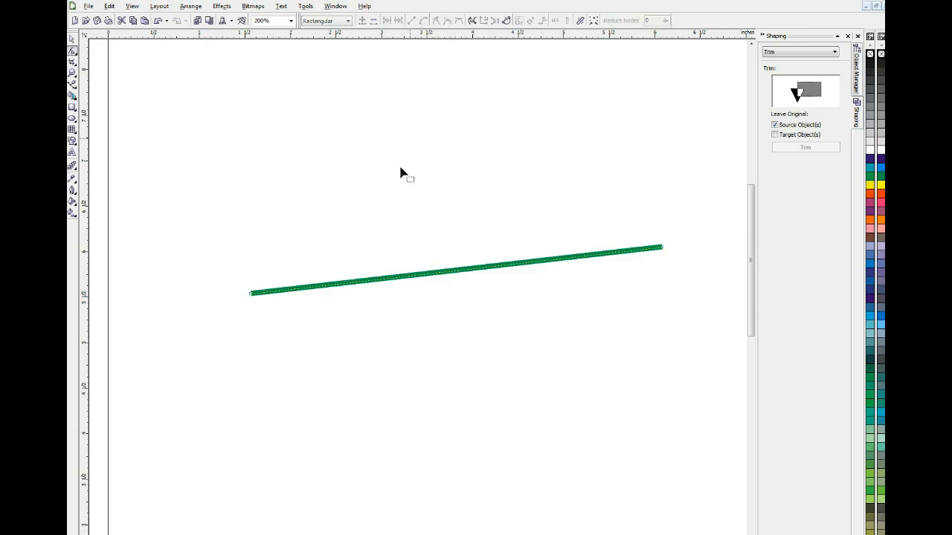
# Step: Bend the line into a gentle S-curve by pulling the left node's control handle upward and the right node's handle downward
pyautogui.click(253, 295)
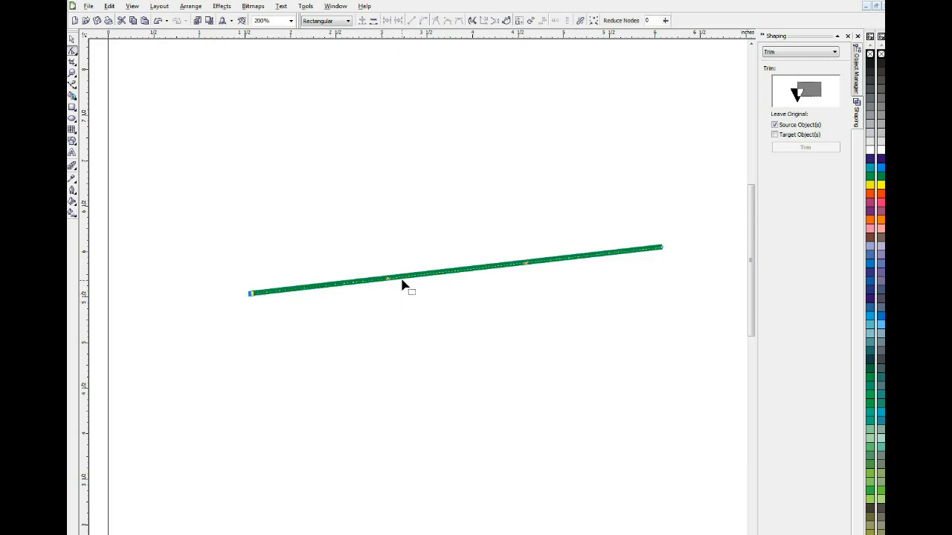
pyautogui.moveTo(389, 278); pyautogui.dragTo(392, 143)
pyautogui.moveTo(526, 266); pyautogui.dragTo(472, 365)
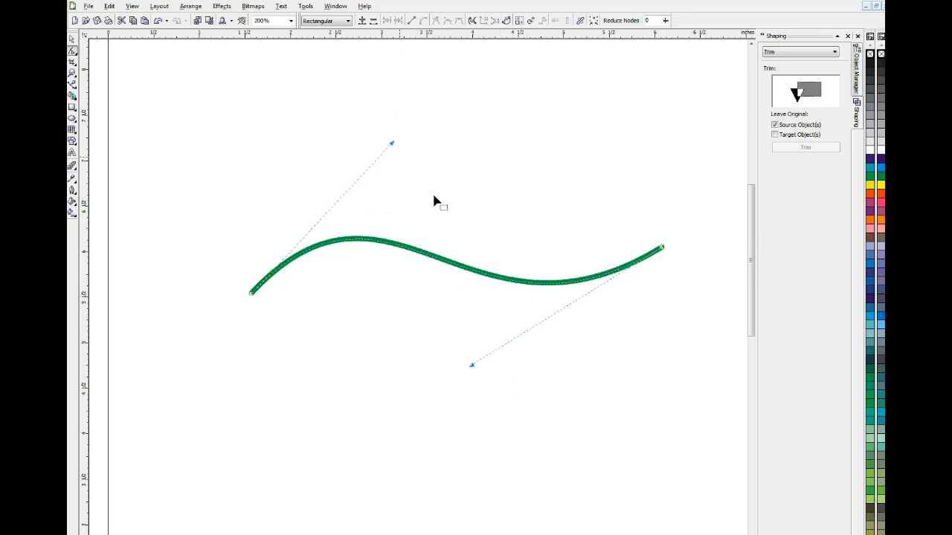
pyautogui.moveTo(393, 143); pyautogui.dragTo(418, 131)
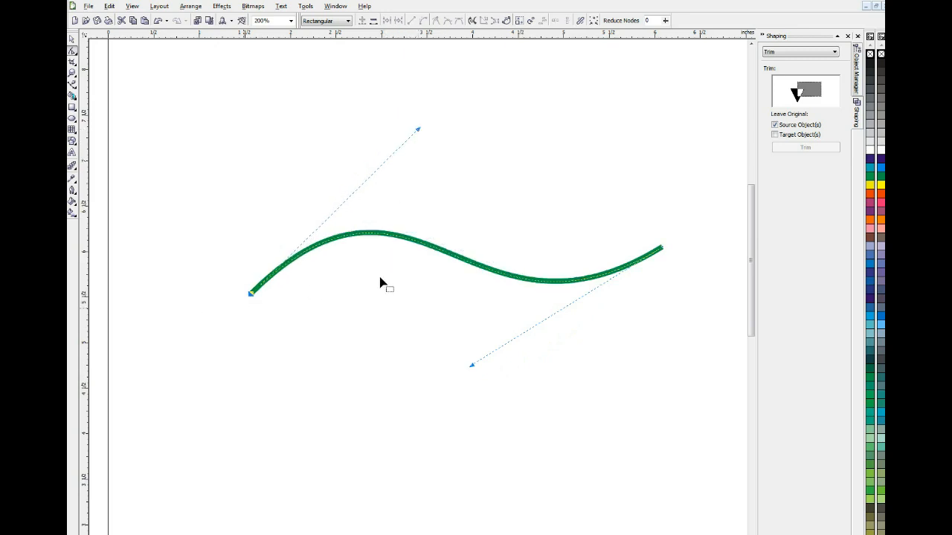
pyautogui.moveTo(471, 366); pyautogui.dragTo(474, 380)
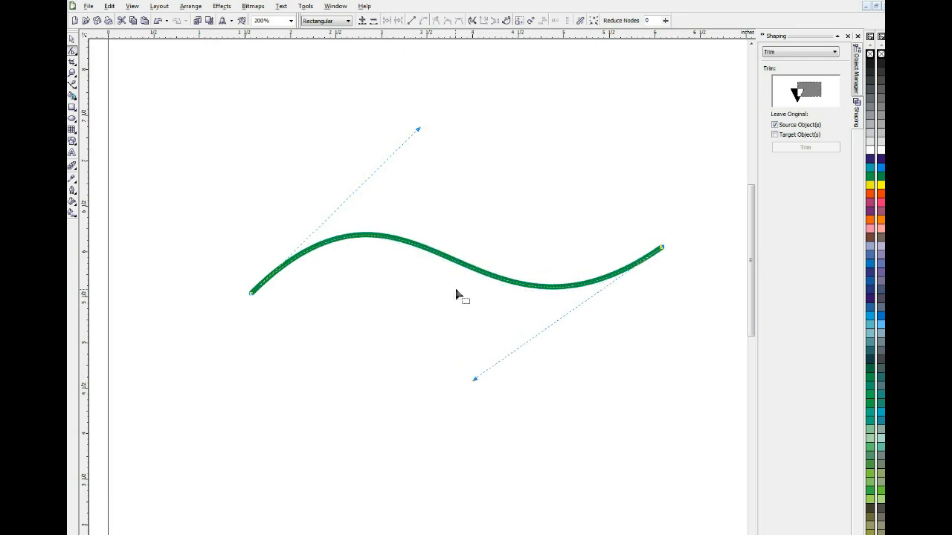
# Step: Add a node at the middle of the green S-curve and make it a cusp node
pyautogui.click(609, 188)
pyautogui.click(451, 262)
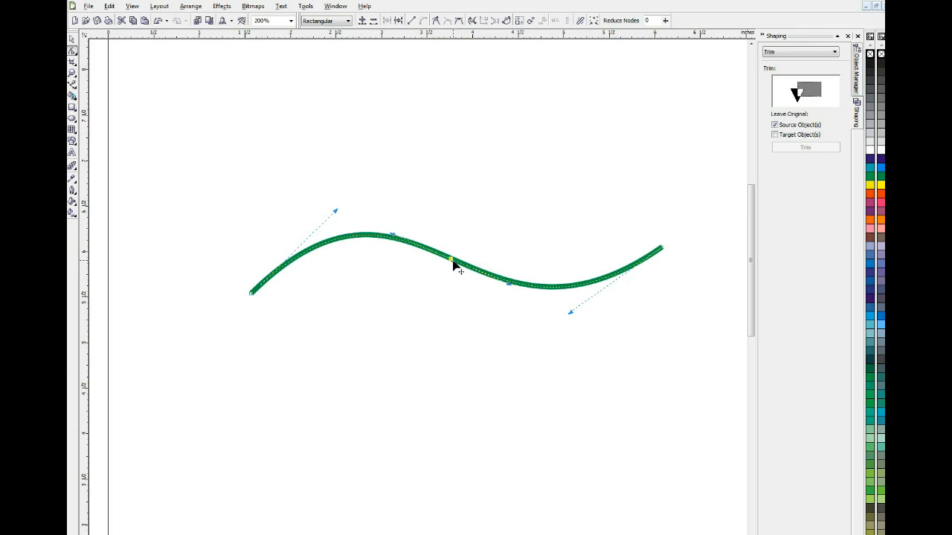
pyautogui.click(436, 22)
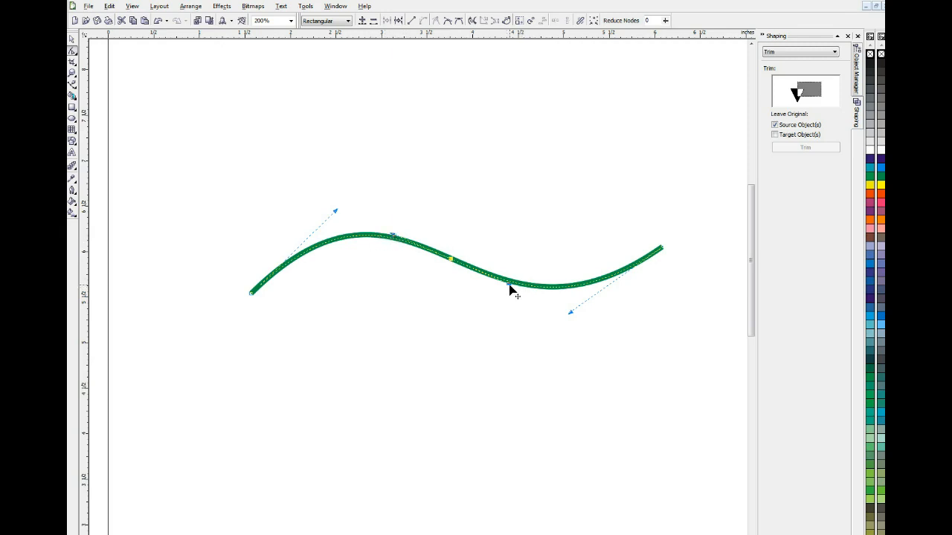
# Step: Swing the cusp node's two control handles independently to form peaks and valleys, and undo these handle moves
pyautogui.moveTo(509, 285); pyautogui.dragTo(538, 170)
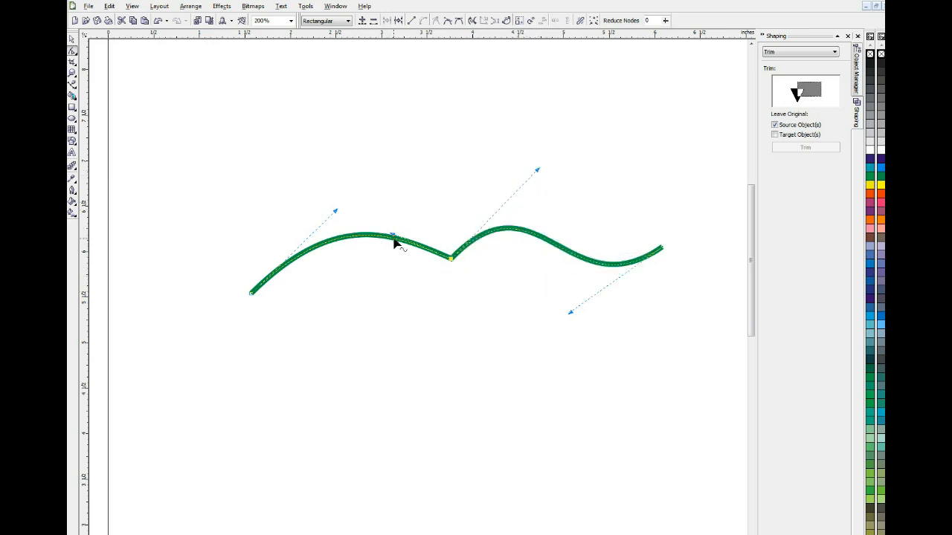
pyautogui.moveTo(394, 240); pyautogui.dragTo(358, 405)
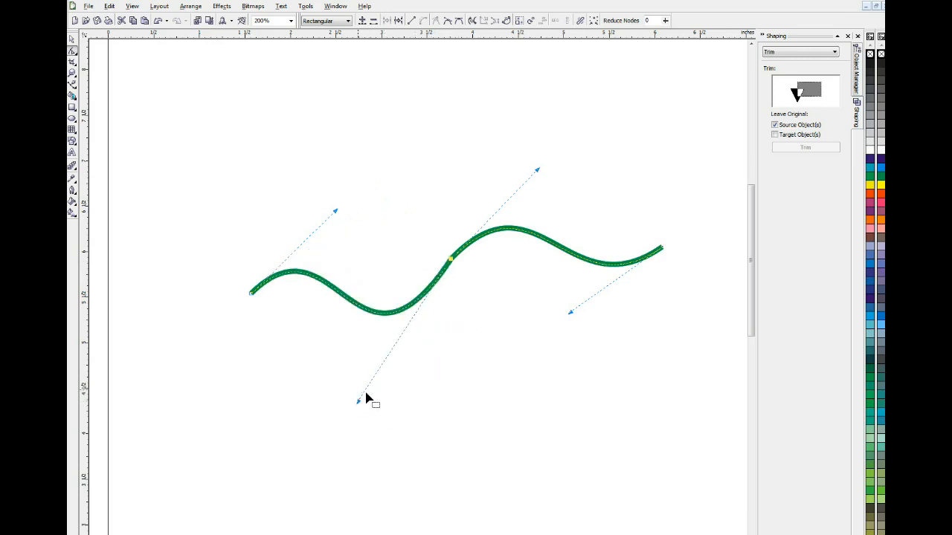
pyautogui.moveTo(357, 405); pyautogui.dragTo(368, 150)
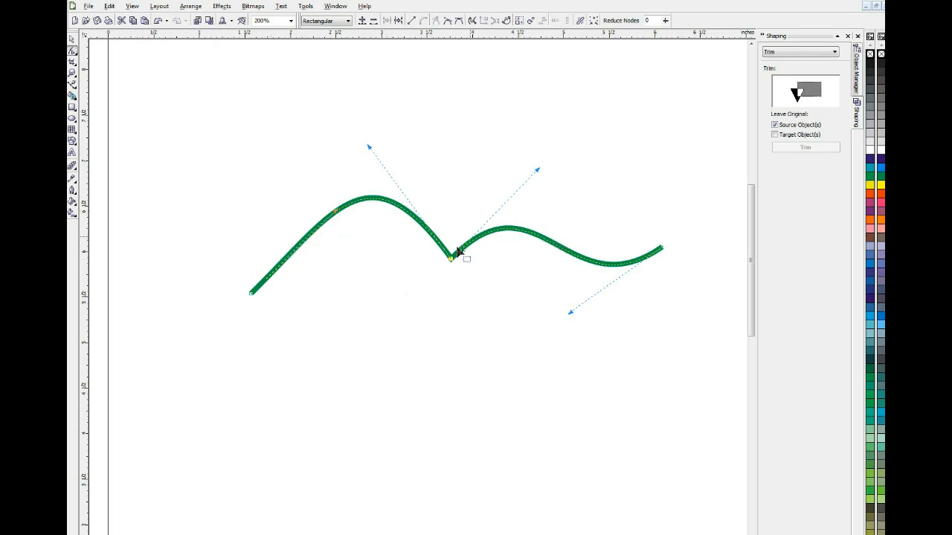
pyautogui.moveTo(538, 170); pyautogui.dragTo(543, 154)
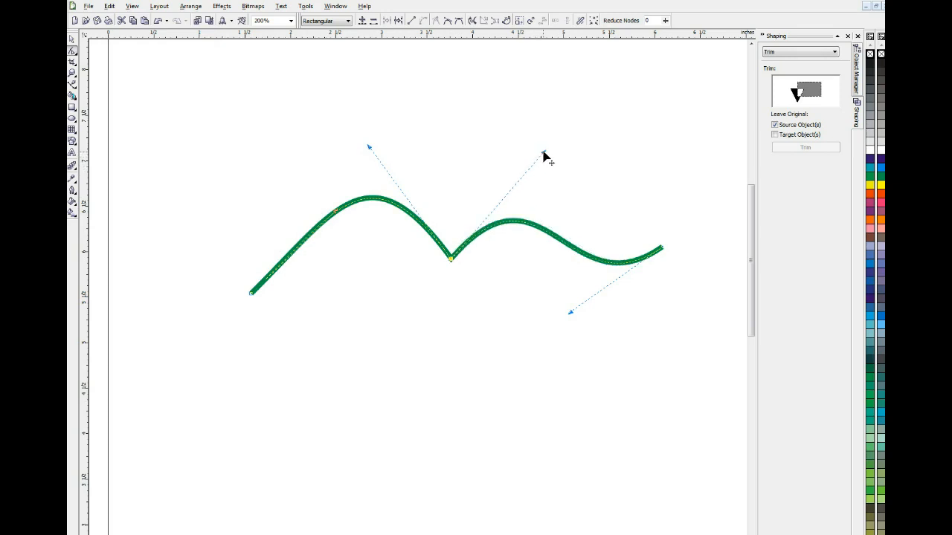
pyautogui.hotkey('ctrl', 'z')
pyautogui.hotkey('ctrl', 'z')
pyautogui.hotkey('ctrl', 'z')
pyautogui.hotkey('ctrl', 'z')
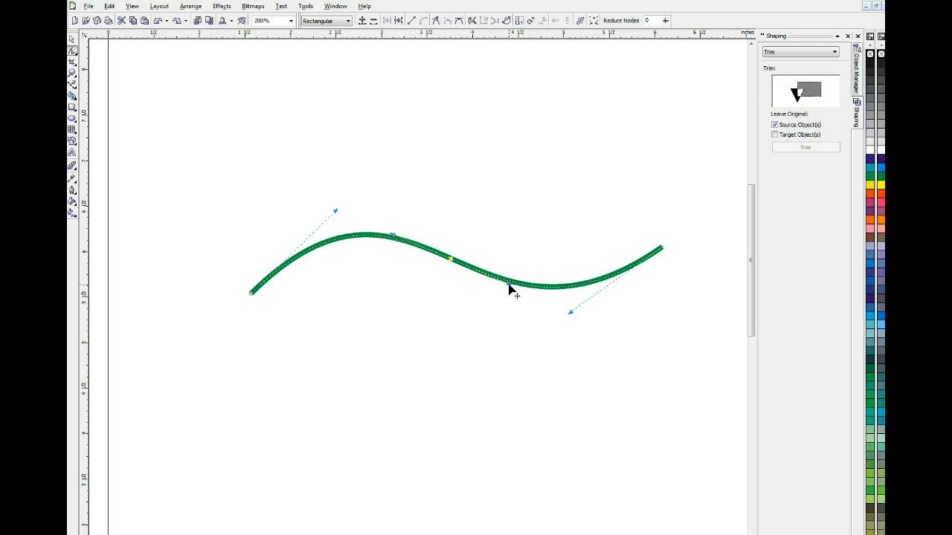
# Step: Rotate the middle node's linked smooth handles to try different wave shapes, and undo the changes
pyautogui.moveTo(510, 291); pyautogui.dragTo(489, 314)
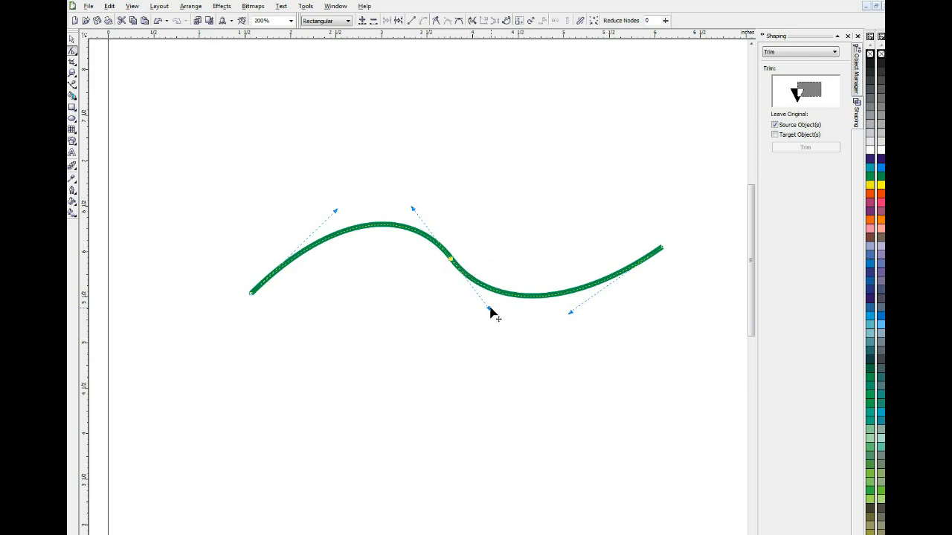
pyautogui.moveTo(490, 313); pyautogui.dragTo(561, 226)
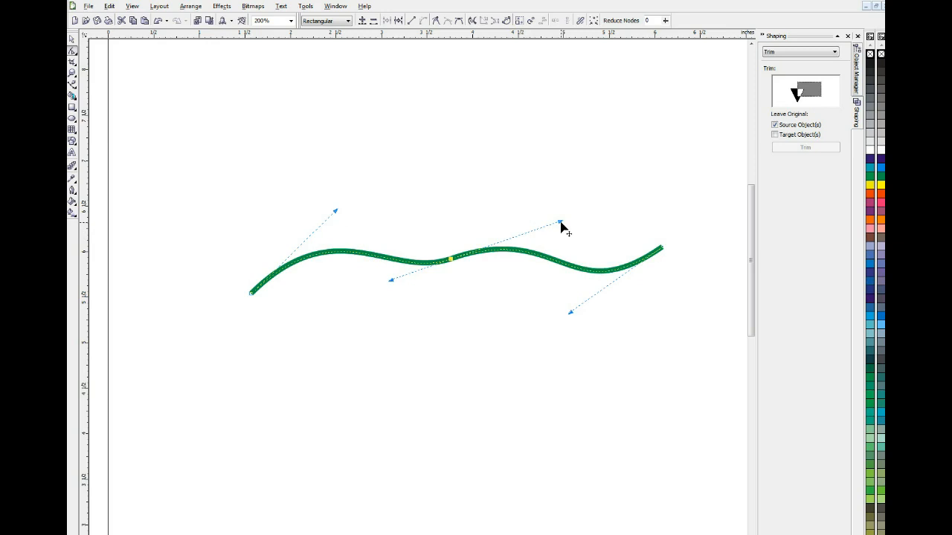
pyautogui.moveTo(560, 224); pyautogui.dragTo(557, 258)
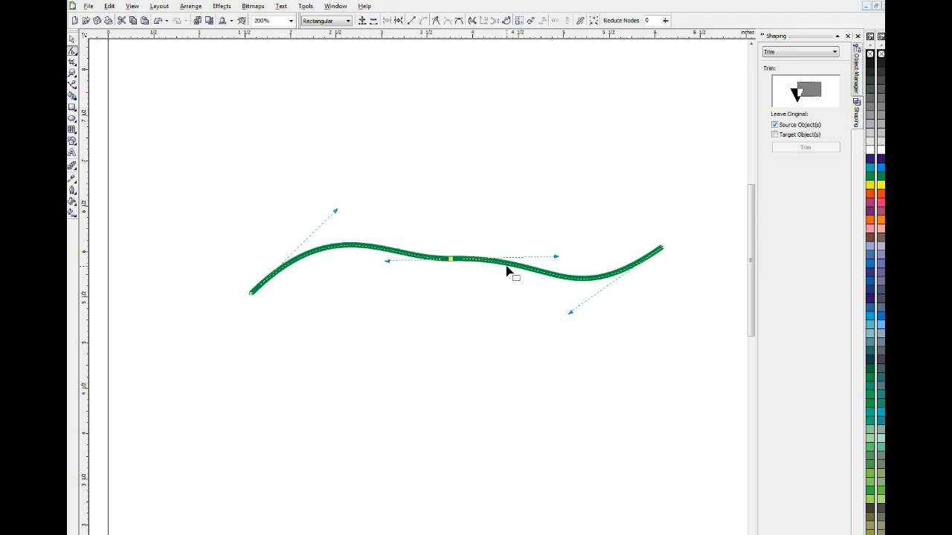
pyautogui.hotkey('ctrl', 'z')
pyautogui.hotkey('ctrl', 'z')
pyautogui.hotkey('ctrl', 'z')
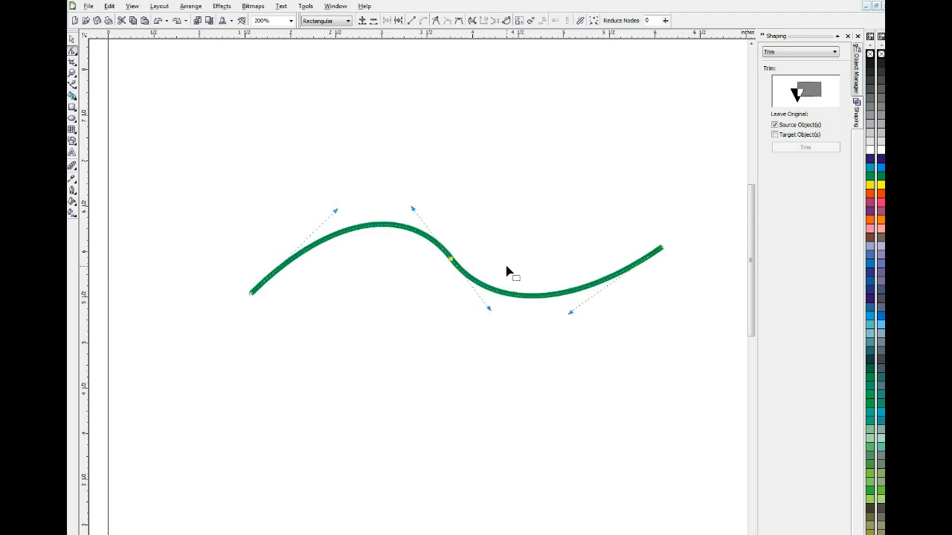
pyautogui.hotkey('ctrl', 'z')
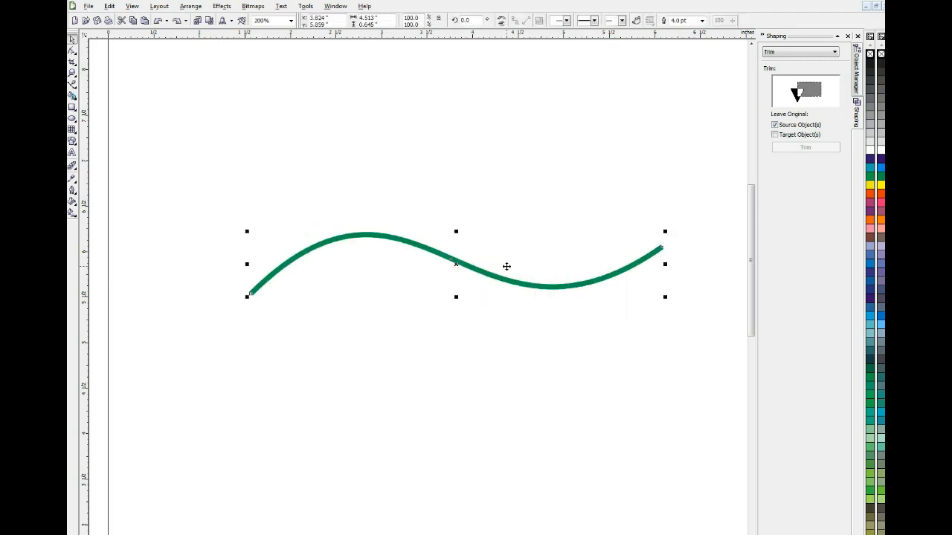
# Step: Move the curve up about 0.5 inches and delete its middle node with the Shape tool
pyautogui.moveTo(451, 260); pyautogui.dragTo(440, 212)
pyautogui.click(73, 51)
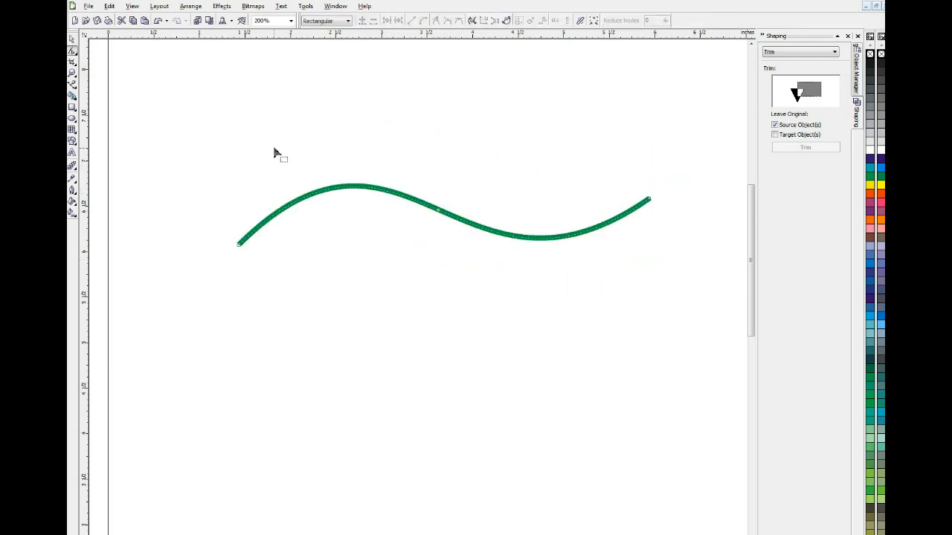
pyautogui.click(438, 212)
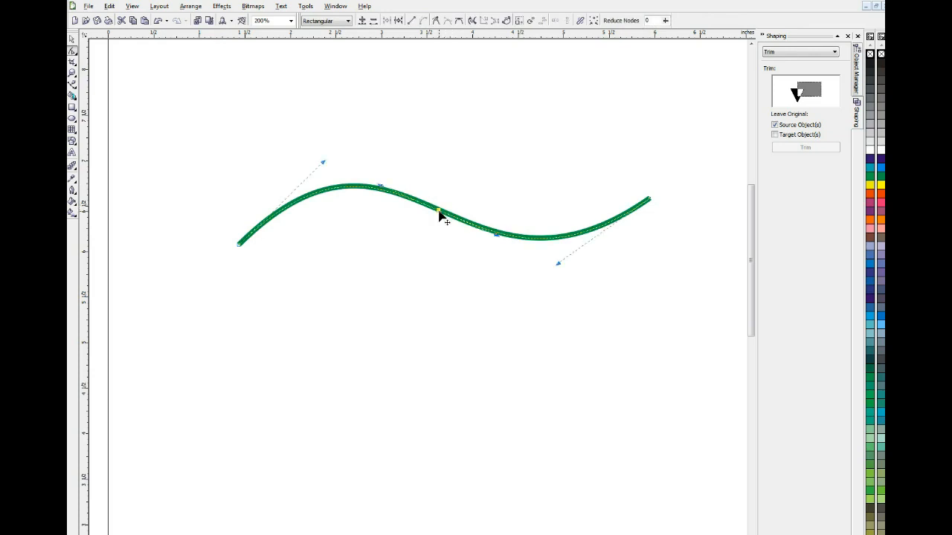
pyautogui.press('Delete')
# Step: Lower the curve's right end node slightly and pull its control handle upward to form a single arch
pyautogui.click(650, 203)
pyautogui.moveTo(650, 209); pyautogui.dragTo(643, 241)
pyautogui.moveTo(484, 346); pyautogui.dragTo(516, 104)
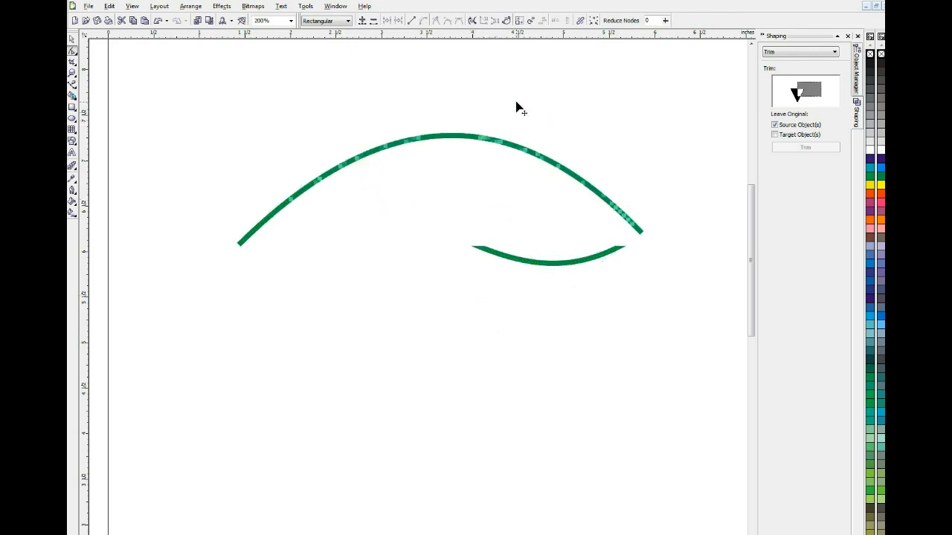
# Step: Add a symmetrical node at the arch's peak and reshape the peak into a dip about 1 inch lower
pyautogui.doubleClick(452, 137)
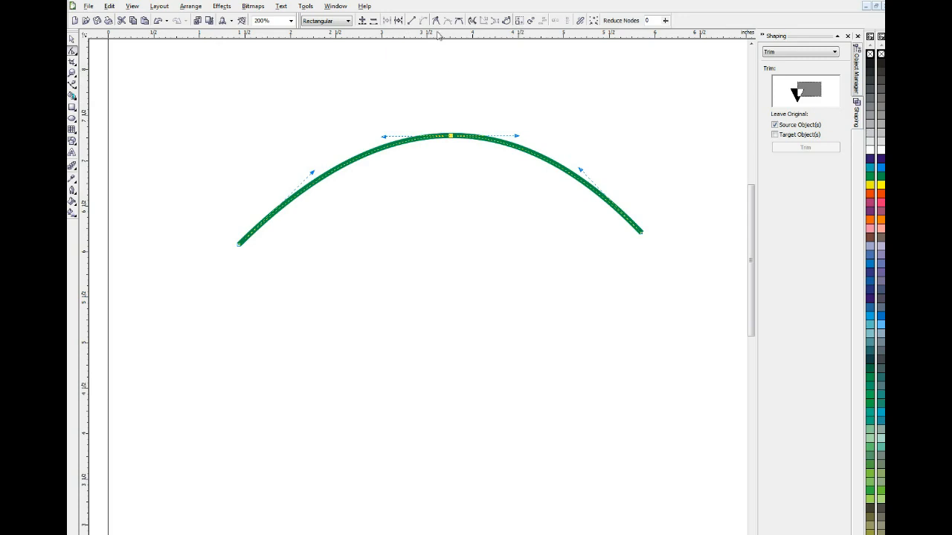
pyautogui.click(459, 21)
pyautogui.moveTo(519, 138); pyautogui.dragTo(519, 229)
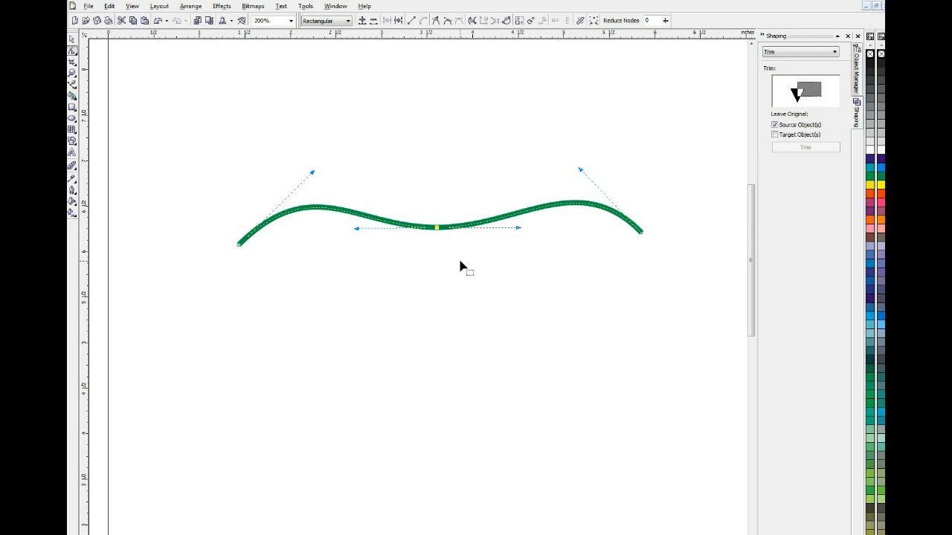
# Step: Delete the whole green curve from the page
pyautogui.press('space')
pyautogui.press('Delete')
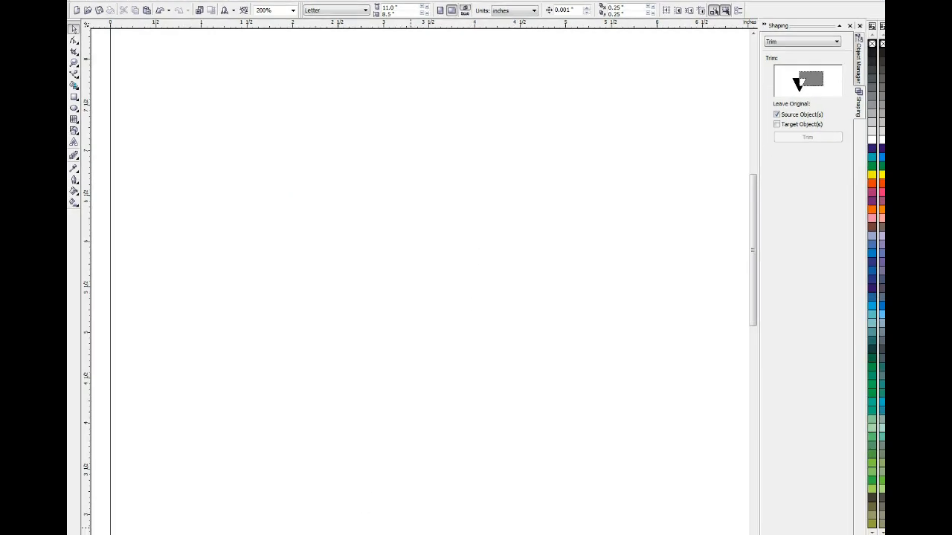
# Step: Draw a closed, six-sided angular heart outline about 2.7 by 2.3 inches with the Bezier tool
pyautogui.click(74, 72)
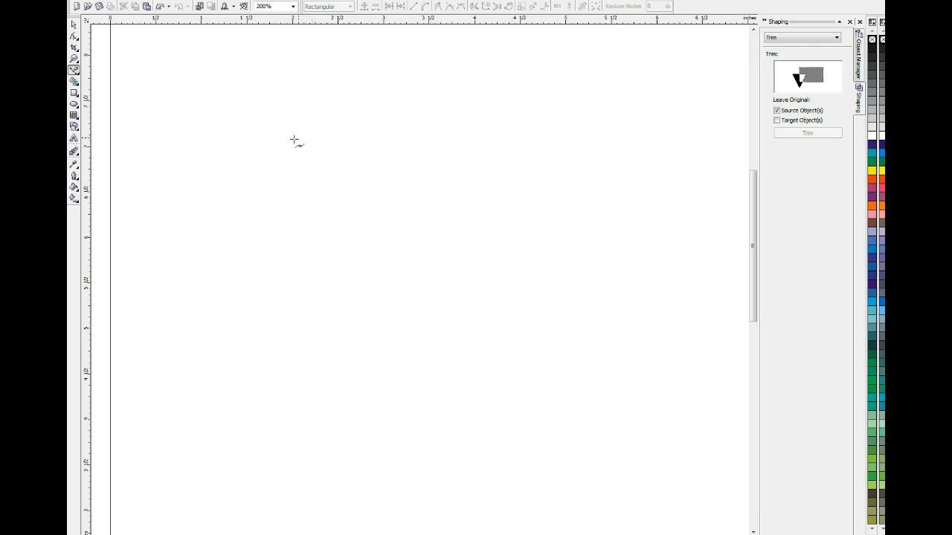
pyautogui.click(409, 195)
pyautogui.click(524, 146)
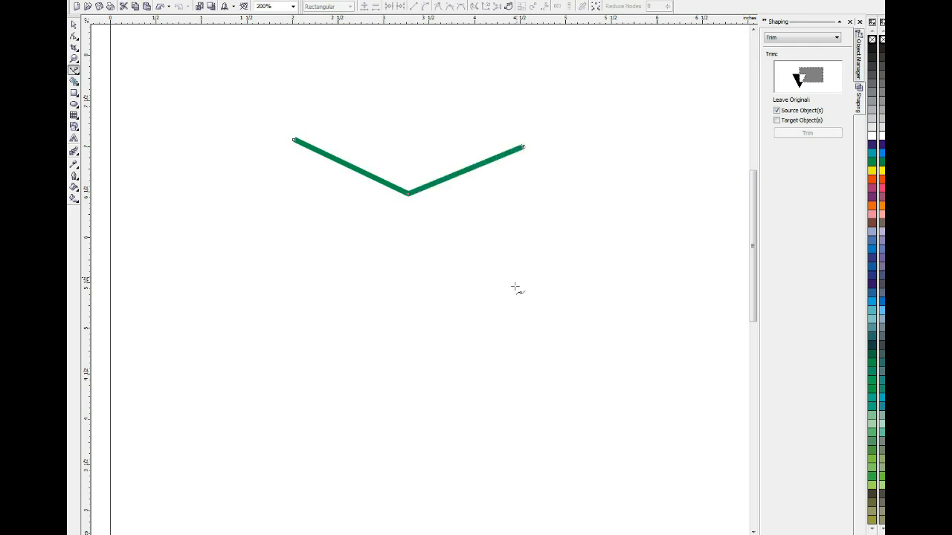
pyautogui.click(534, 230)
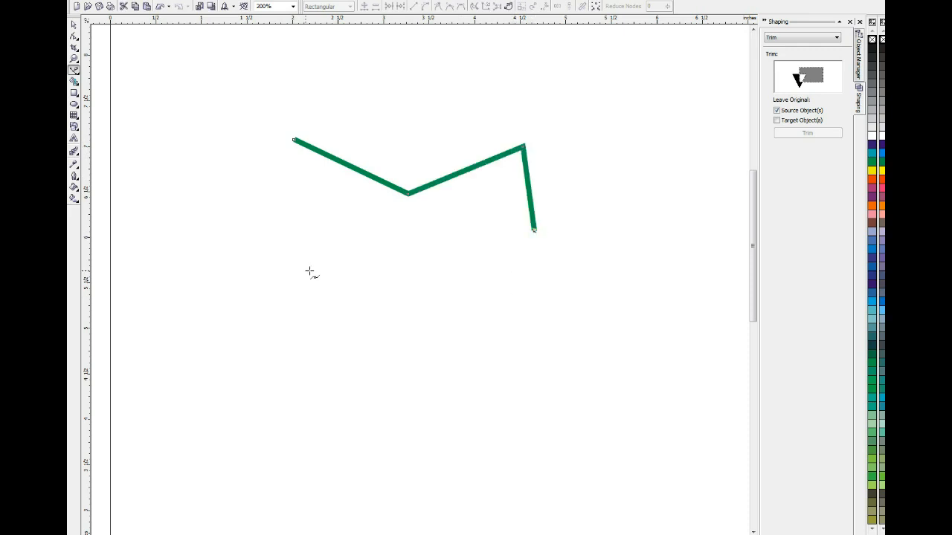
pyautogui.click(403, 345)
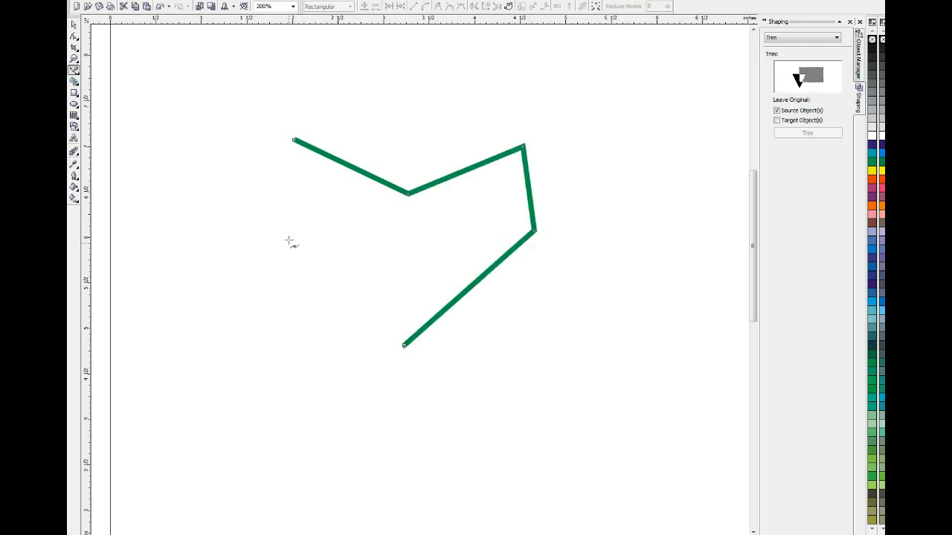
pyautogui.click(289, 243)
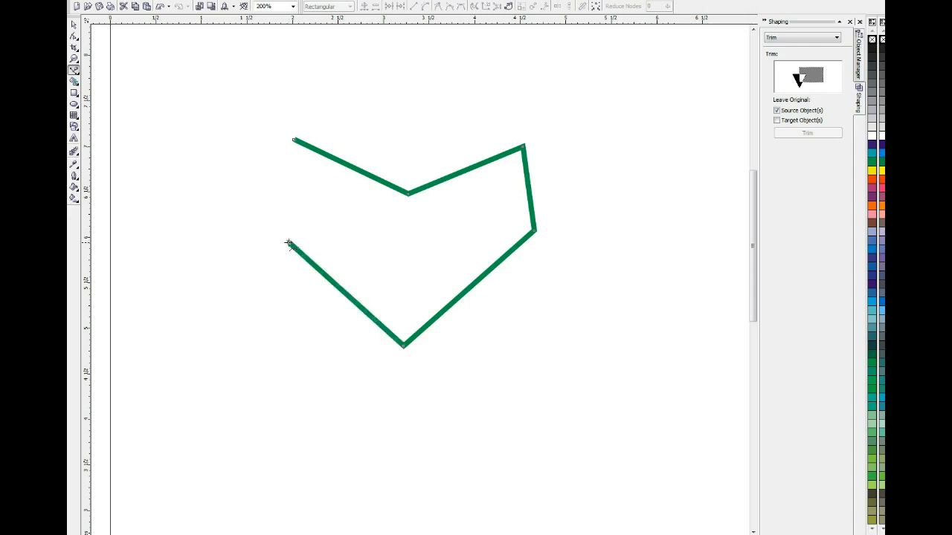
pyautogui.click(294, 140)
# Step: Select all of the heart outline's nodes with the Shape tool and convert its straight segments to curves
pyautogui.click(73, 36)
pyautogui.moveTo(211, 82); pyautogui.dragTo(597, 384)
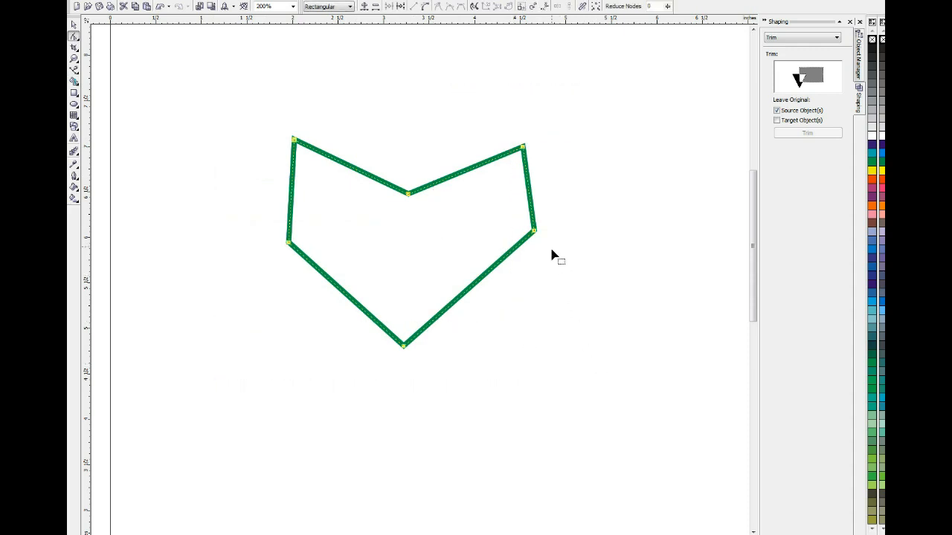
pyautogui.click(426, 7)
pyautogui.click(511, 126)
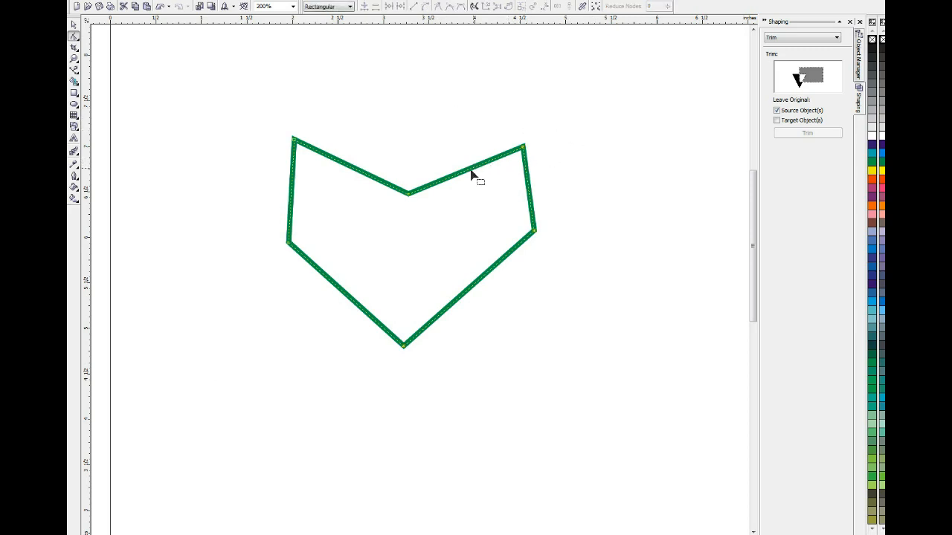
pyautogui.click(408, 194)
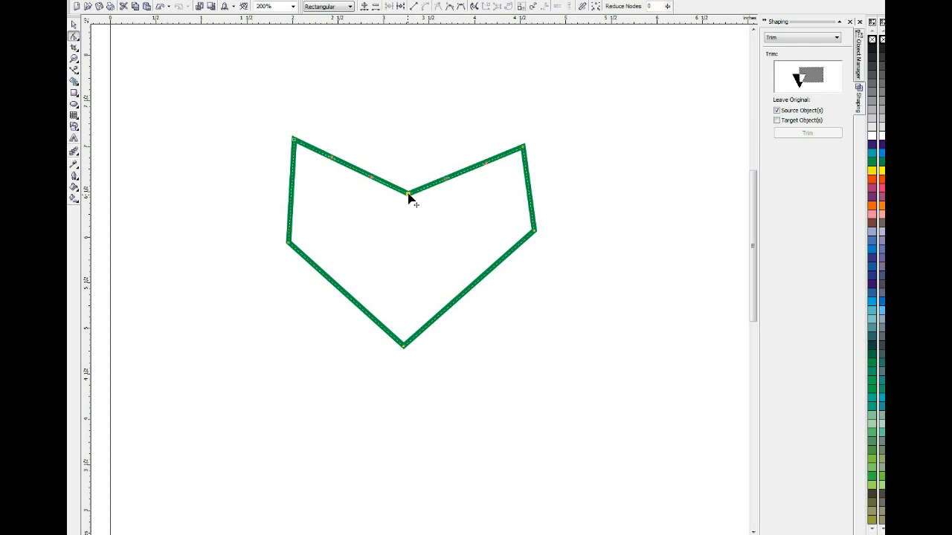
pyautogui.click(448, 196)
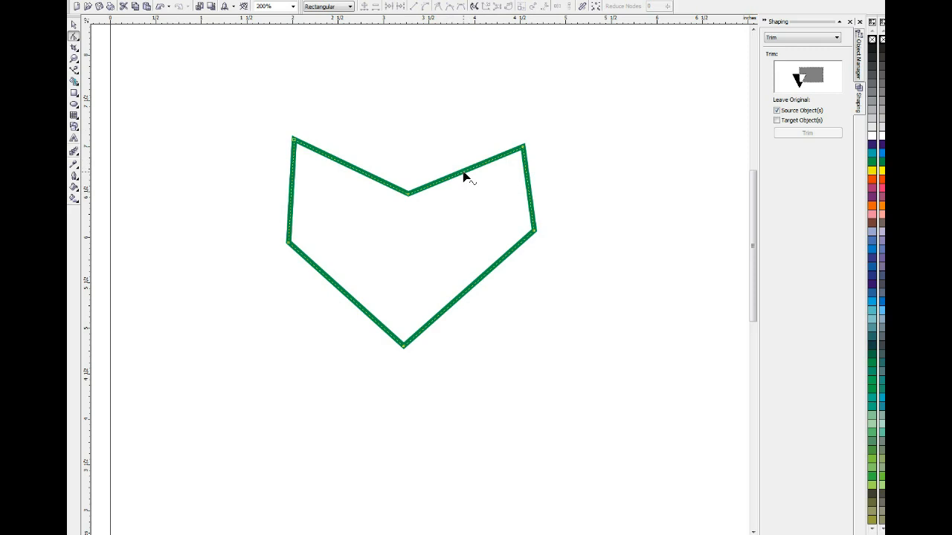
# Step: Bend the heart's two top edges and two side edges outward into rounded lobes
pyautogui.click(463, 175)
pyautogui.moveTo(462, 175); pyautogui.dragTo(452, 128)
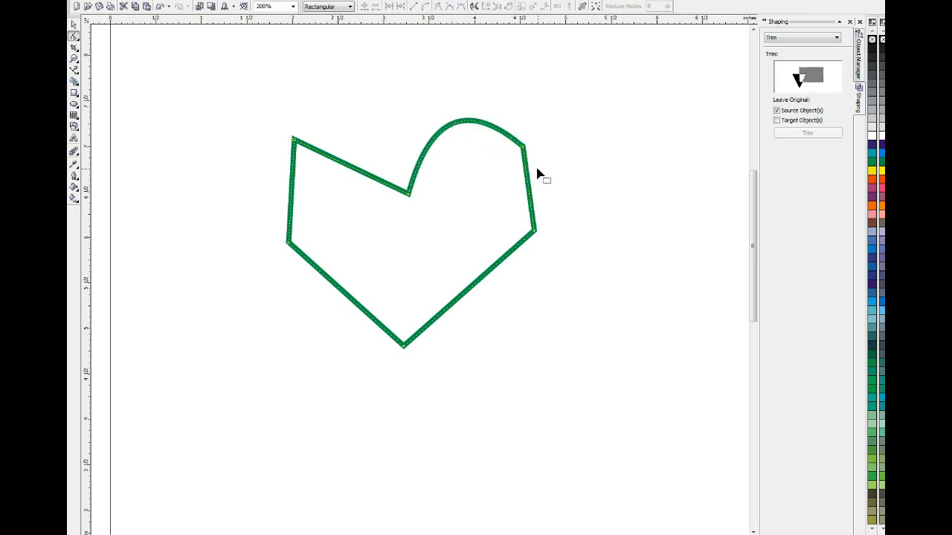
pyautogui.click(529, 186)
pyautogui.moveTo(528, 187); pyautogui.dragTo(562, 192)
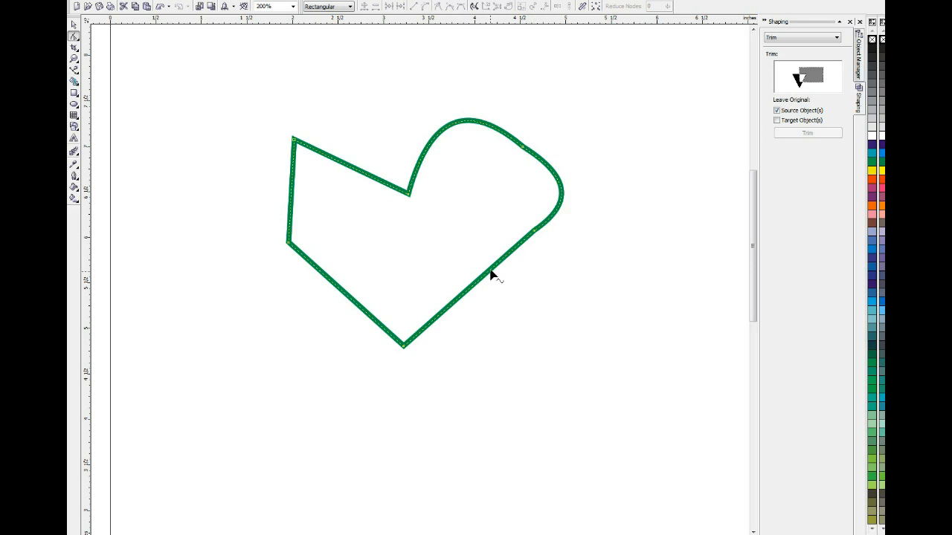
pyautogui.moveTo(561, 190); pyautogui.dragTo(548, 188)
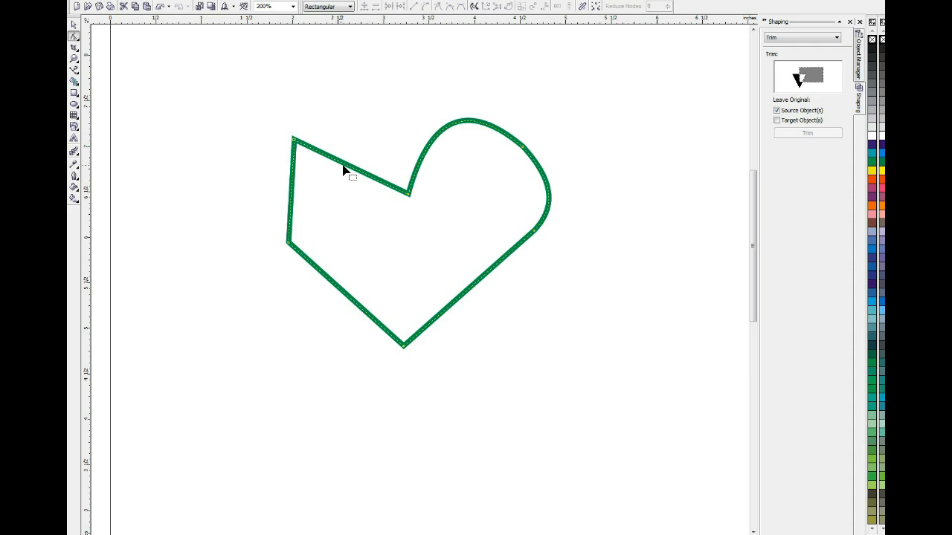
pyautogui.moveTo(346, 164); pyautogui.dragTo(360, 128)
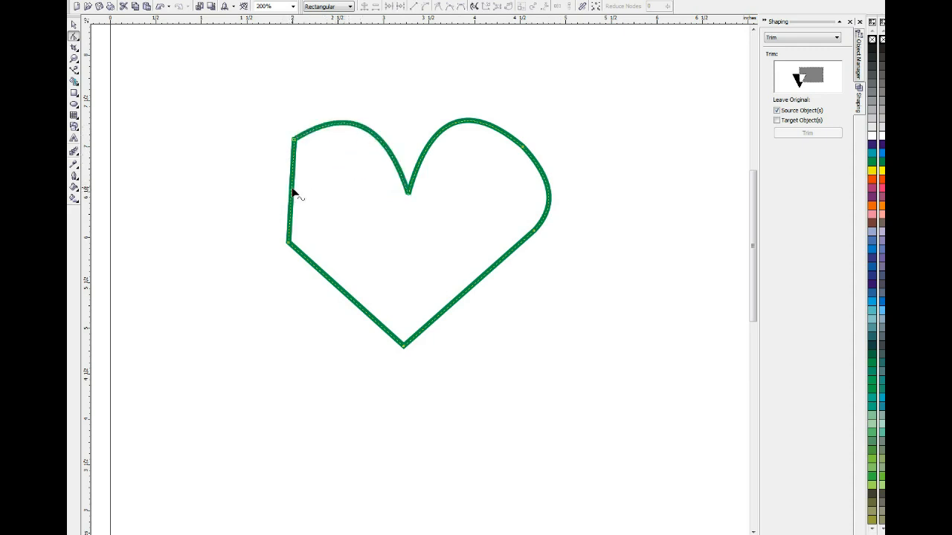
pyautogui.moveTo(293, 193); pyautogui.dragTo(278, 195)
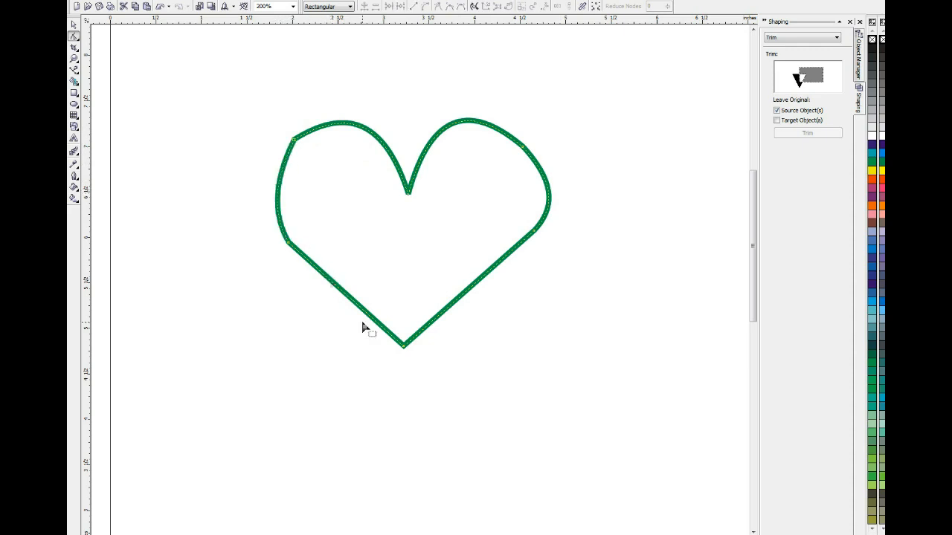
# Step: Curve the heart's two lower edges inward by raising both control handles of the bottom tip node
pyautogui.click(404, 345)
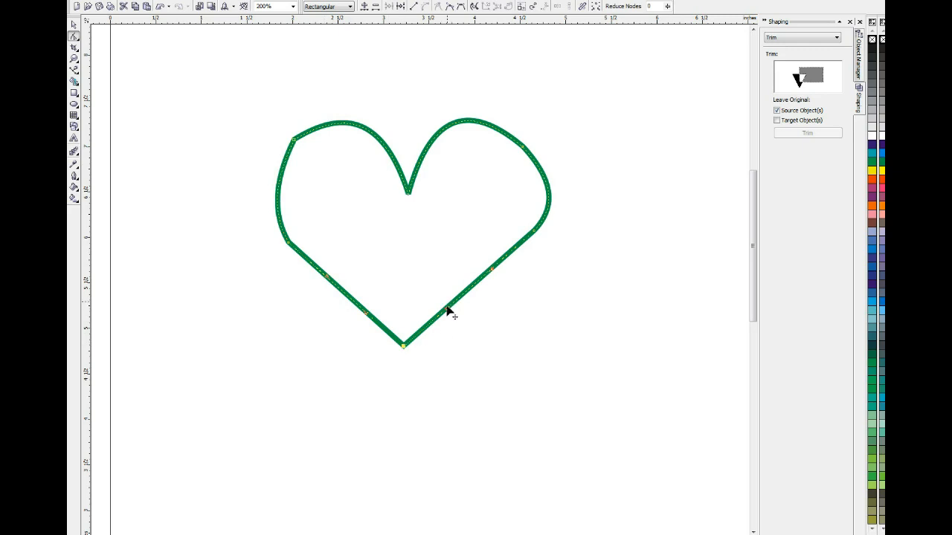
pyautogui.moveTo(447, 312); pyautogui.dragTo(443, 278)
pyautogui.moveTo(368, 318); pyautogui.dragTo(372, 280)
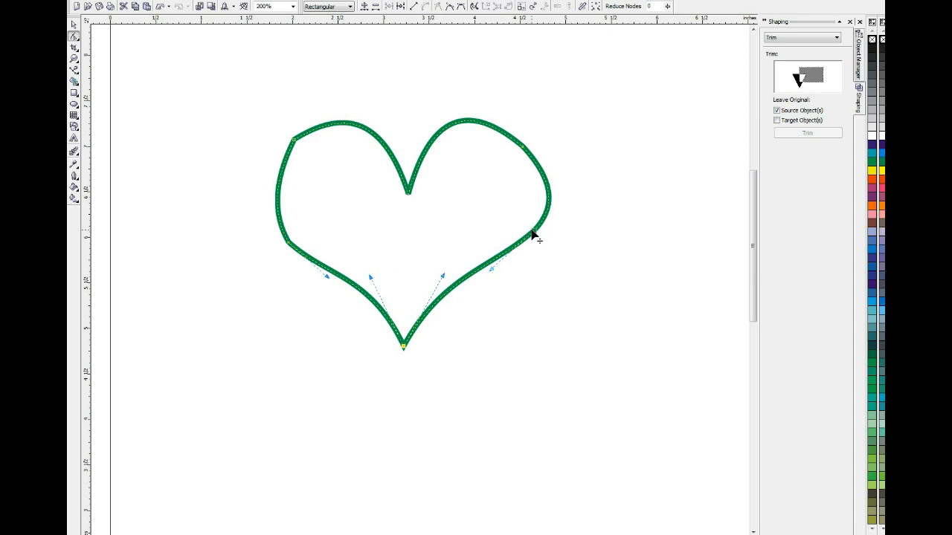
# Step: Remove the node joining the heart's right side to its lower right edge
pyautogui.click(534, 233)
pyautogui.doubleClick(534, 233)
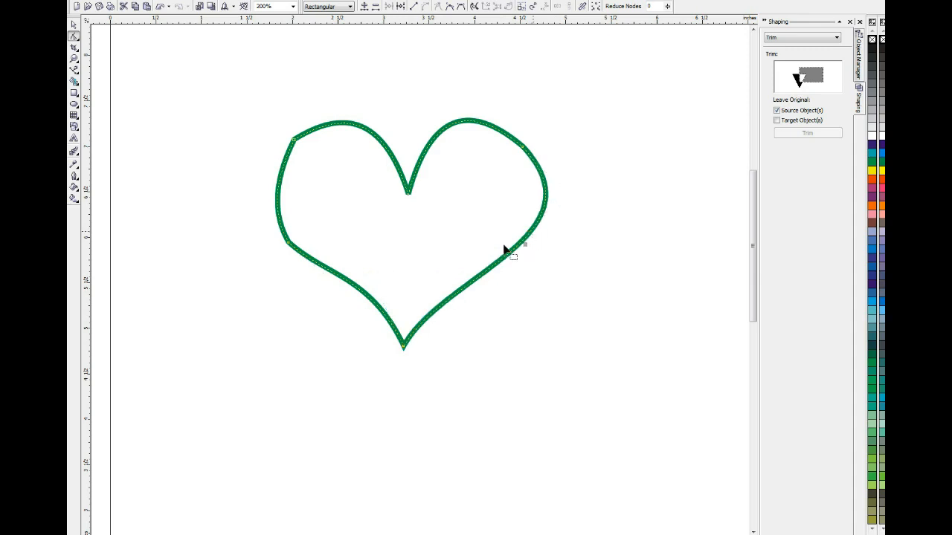
# Step: Remove the node joining the heart's left side to its lower left edge, and lower both outer shoulder nodes
pyautogui.click(288, 244)
pyautogui.doubleClick(288, 244)
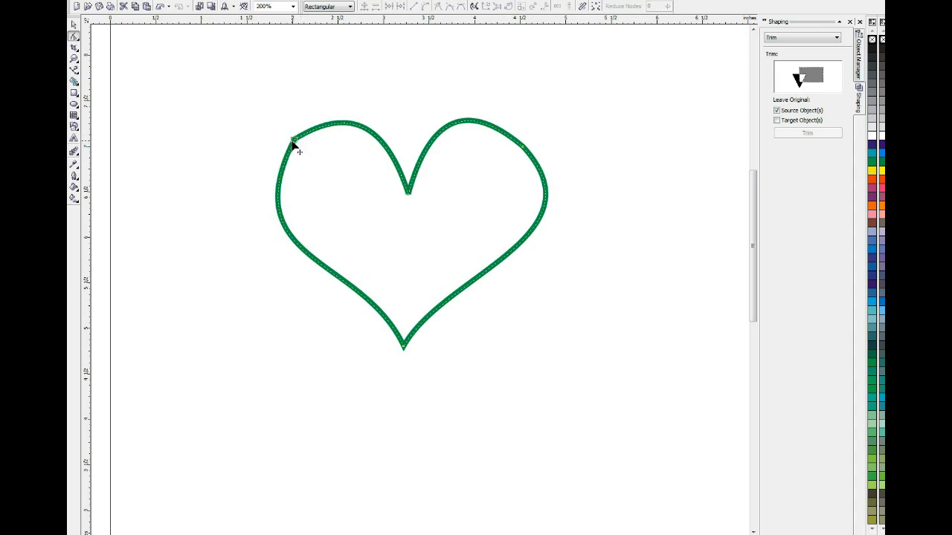
pyautogui.moveTo(294, 142); pyautogui.dragTo(288, 165)
pyautogui.click(523, 152)
pyautogui.moveTo(527, 153); pyautogui.dragTo(536, 175)
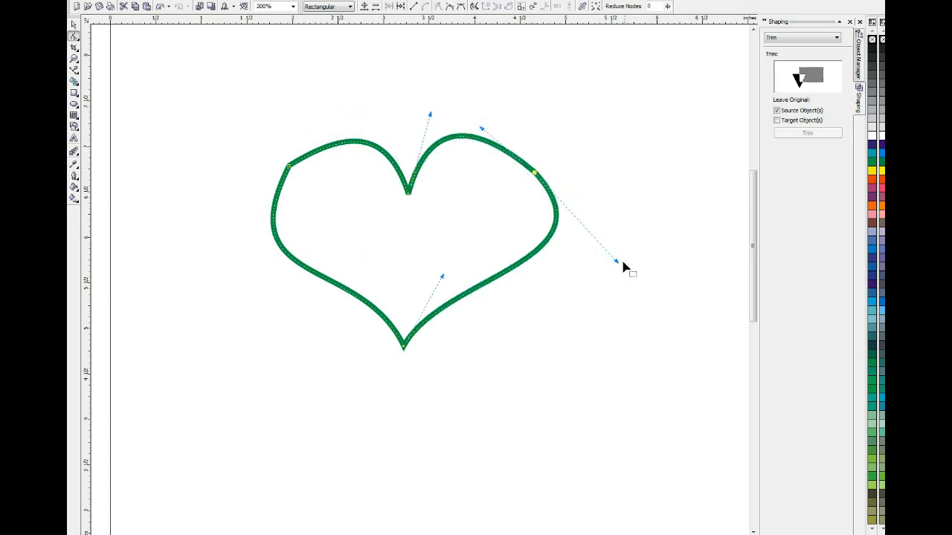
# Step: Pull the right shoulder node's lower handle inward and lower the left shoulder node slightly
pyautogui.moveTo(617, 261); pyautogui.dragTo(577, 272)
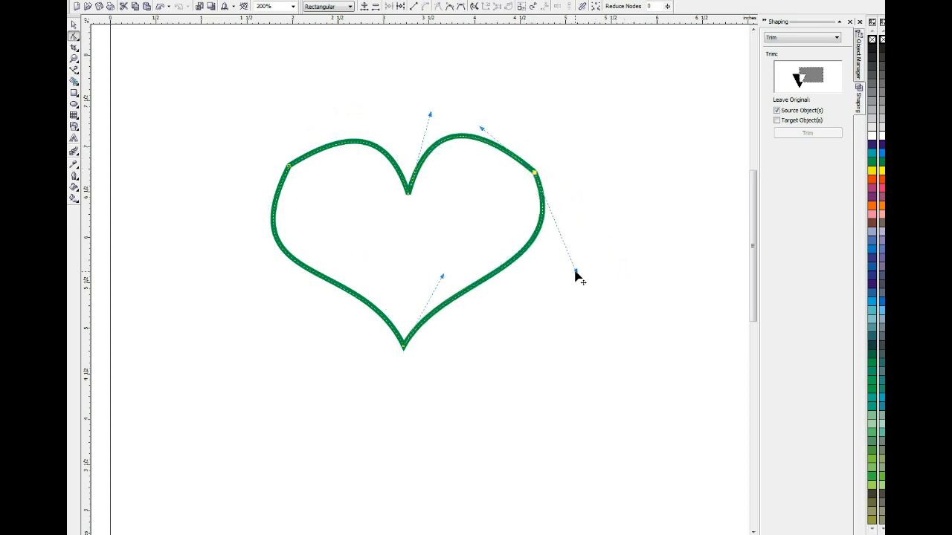
pyautogui.click(291, 170)
pyautogui.moveTo(290, 170); pyautogui.dragTo(289, 186)
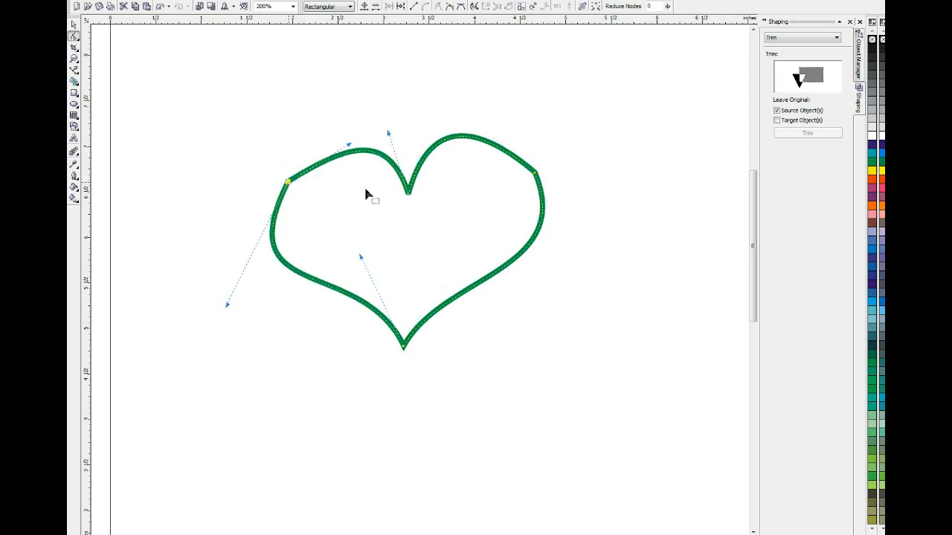
# Step: Align the left and right shoulder nodes with Node Align, using only Align Horizontal
pyautogui.click(536, 173)
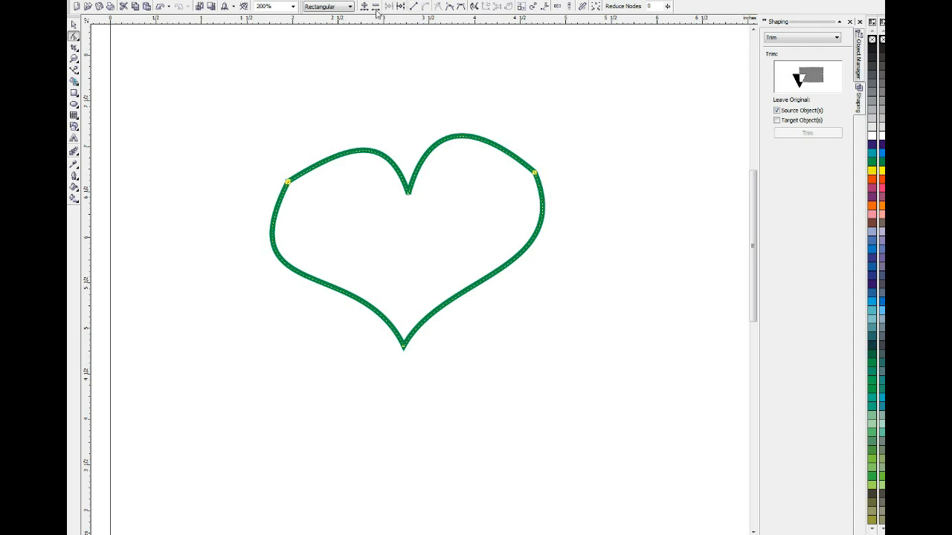
pyautogui.click(546, 7)
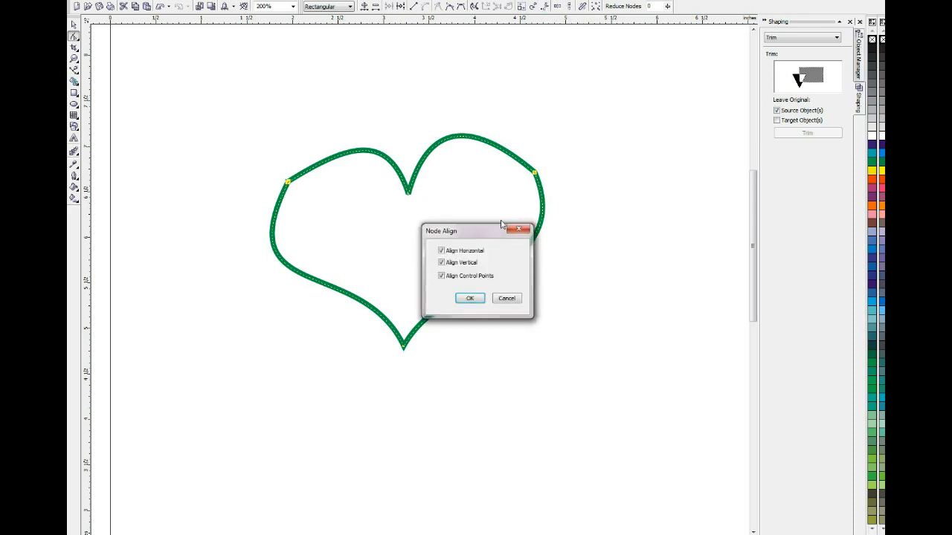
pyautogui.moveTo(491, 235); pyautogui.dragTo(645, 191)
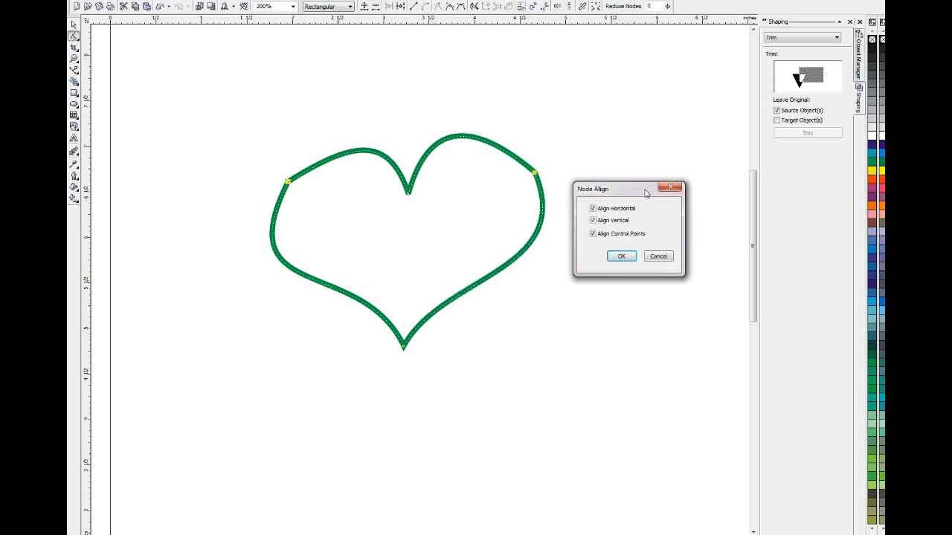
pyautogui.click(594, 220)
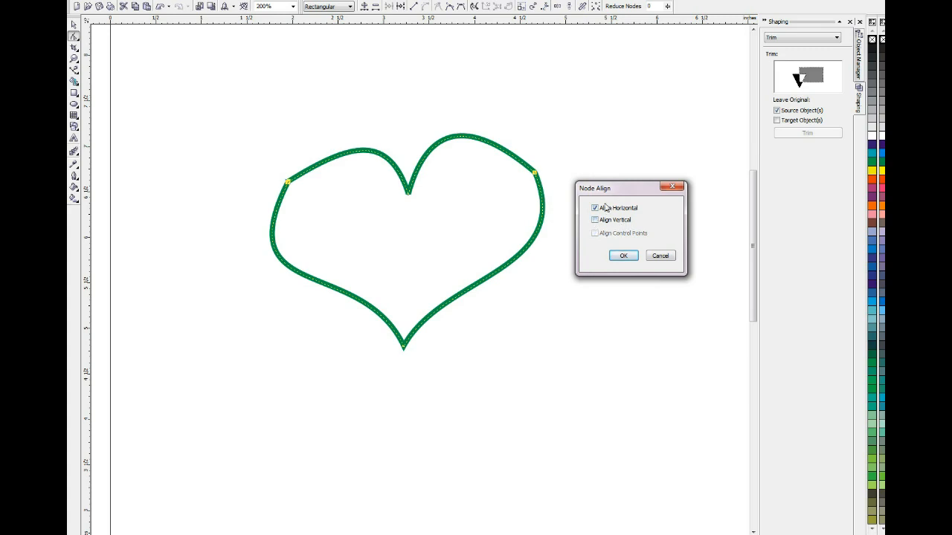
pyautogui.click(621, 259)
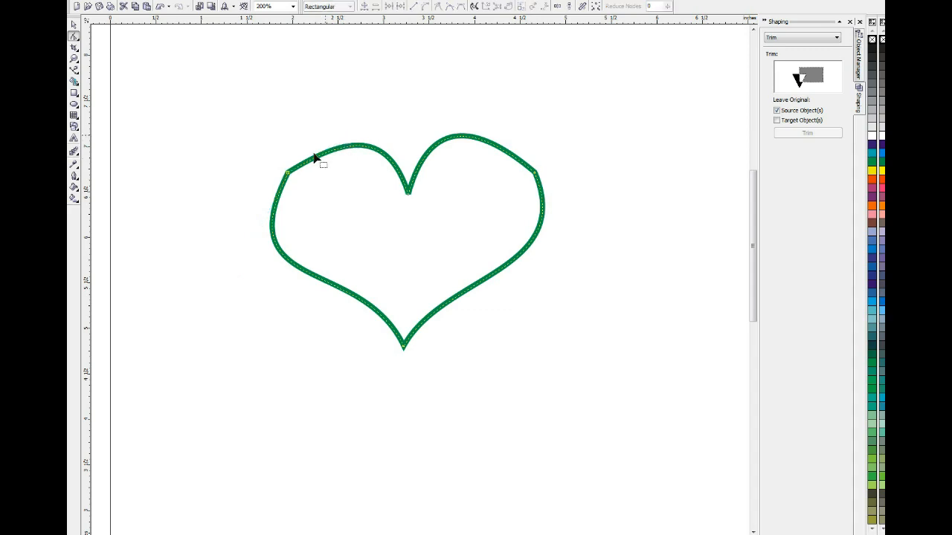
# Step: Round the heart's two upper lobes by moving each shoulder node's upper handle outward
pyautogui.moveTo(349, 137); pyautogui.dragTo(324, 130)
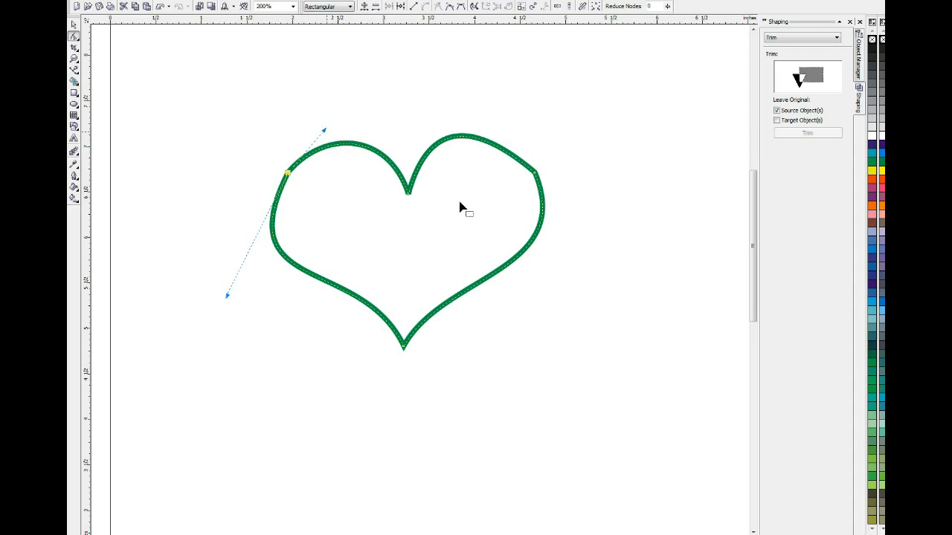
pyautogui.click(534, 172)
pyautogui.moveTo(482, 127); pyautogui.dragTo(504, 128)
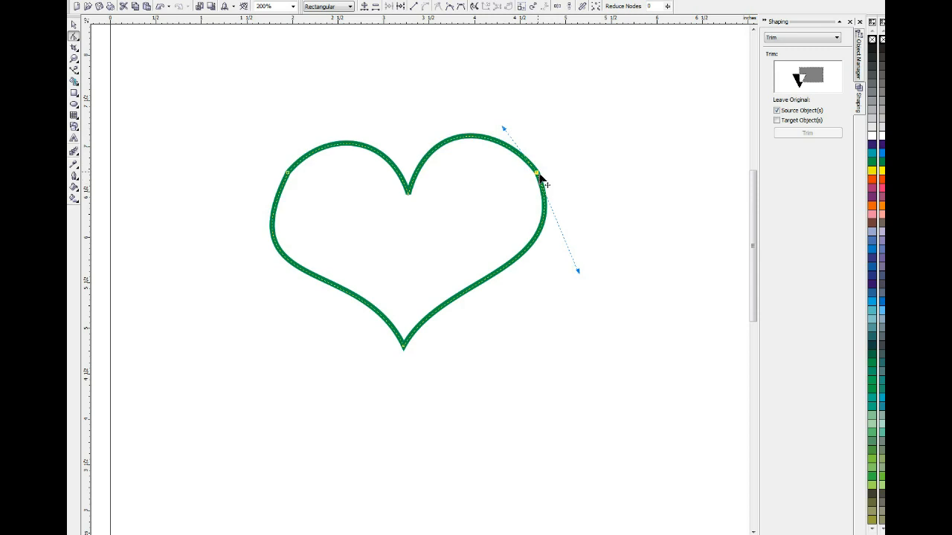
# Step: Raise the right shoulder node's upper handle slightly and make that node smooth
pyautogui.click(449, 7)
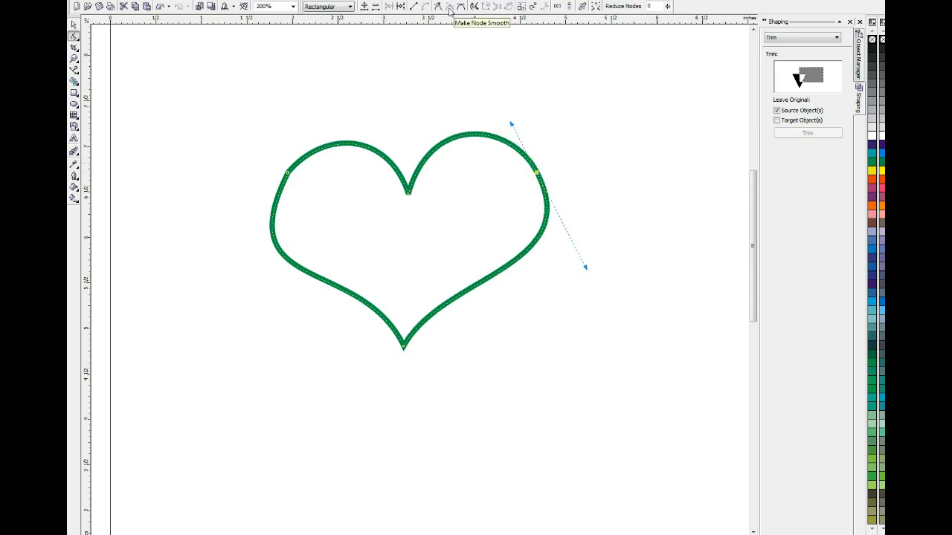
pyautogui.click(449, 8)
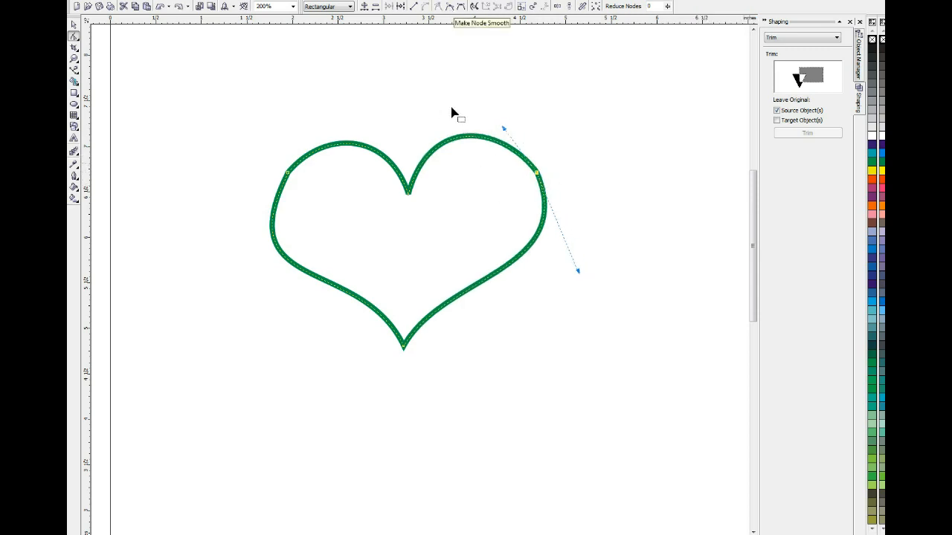
pyautogui.moveTo(503, 131); pyautogui.dragTo(506, 125)
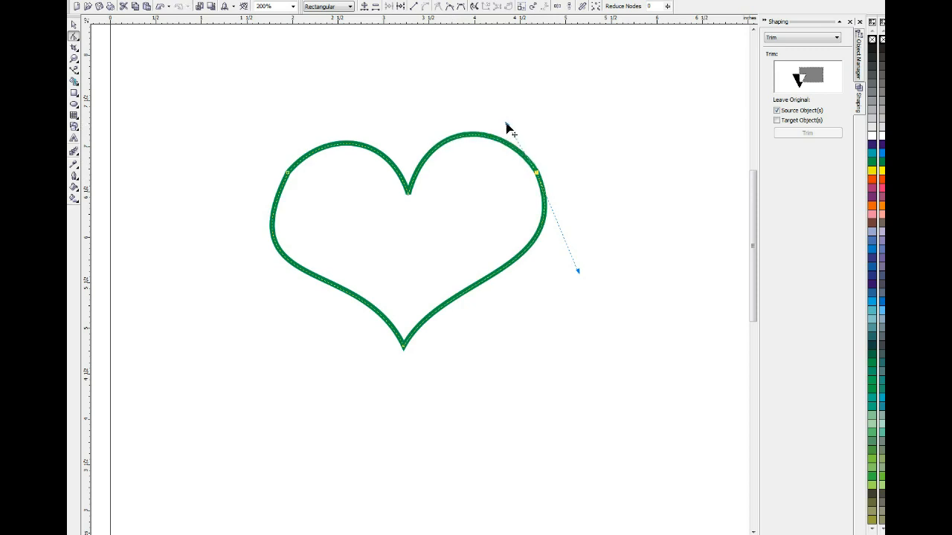
pyautogui.click(450, 8)
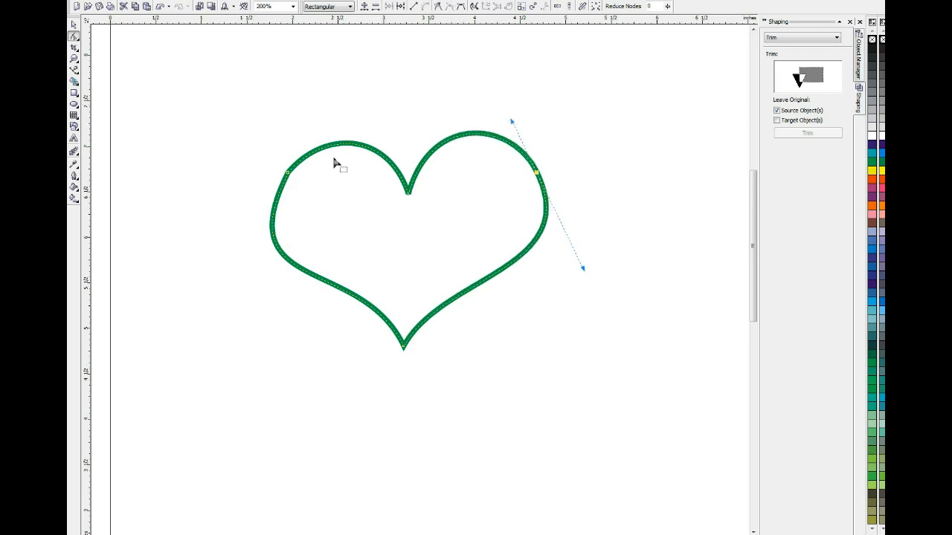
# Step: Make the left shoulder node smooth and swing its lower handle inward to a steeper angle
pyautogui.click(287, 174)
pyautogui.click(451, 8)
pyautogui.moveTo(218, 291); pyautogui.dragTo(266, 296)
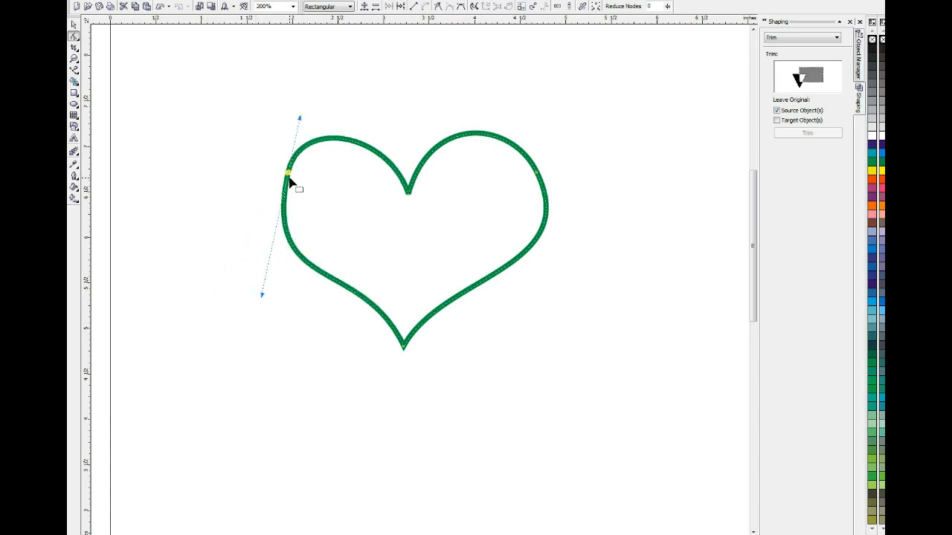
# Step: Lower both shoulder nodes together and swing the right node's lower handle inward until the handles are vertical
pyautogui.moveTo(240, 151); pyautogui.dragTo(536, 196)
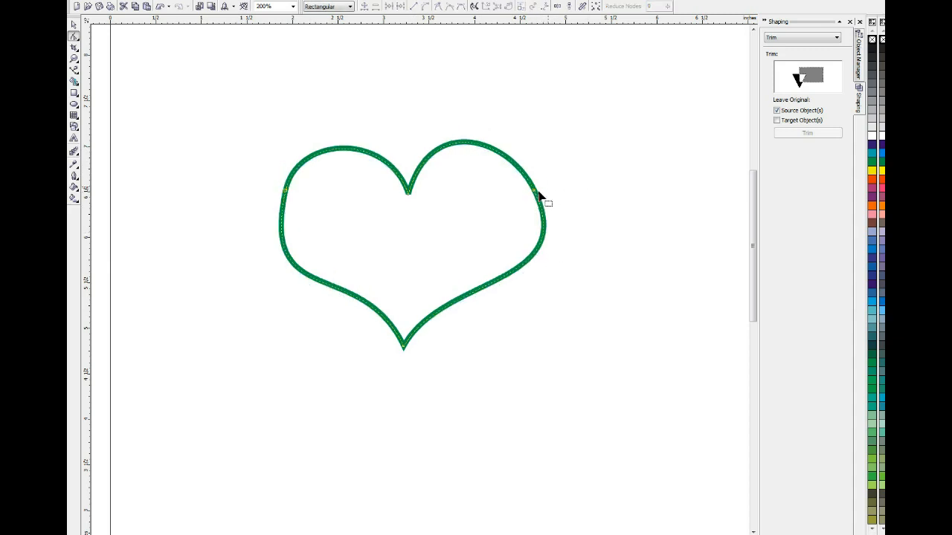
pyautogui.click(535, 209)
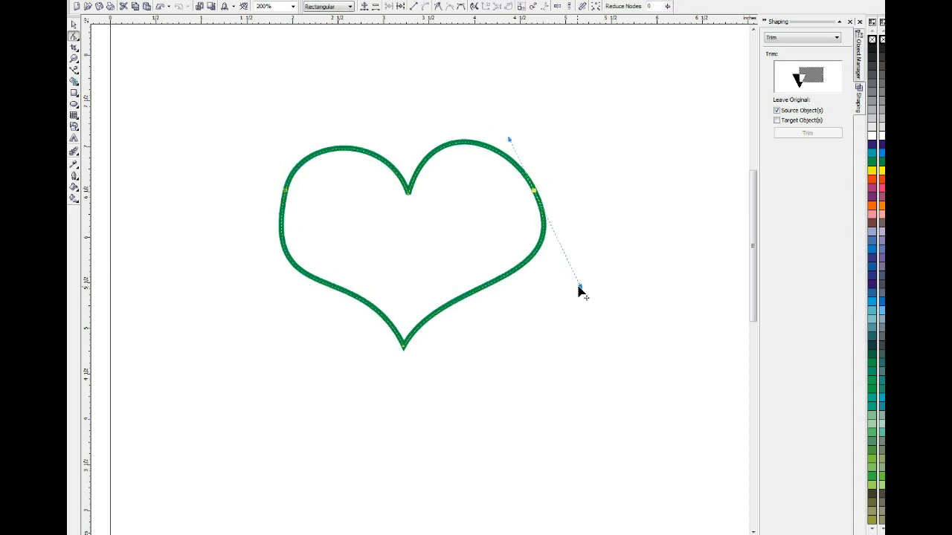
pyautogui.moveTo(580, 288); pyautogui.dragTo(534, 305)
# Step: Raise the cleft node between the two lobes and extend its left handle up and outward
pyautogui.moveTo(409, 194); pyautogui.dragTo(409, 183)
pyautogui.moveTo(390, 124); pyautogui.dragTo(371, 108)
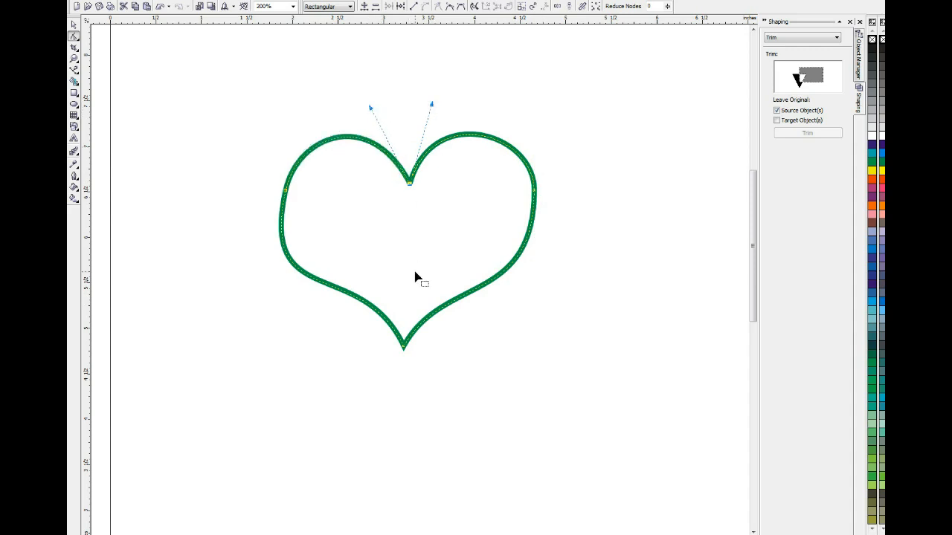
pyautogui.click(404, 347)
# Step: Shorten the lower handles of the left and right side nodes to slim the heart's lower half
pyautogui.click(285, 192)
pyautogui.moveTo(259, 313); pyautogui.dragTo(271, 279)
pyautogui.click(535, 195)
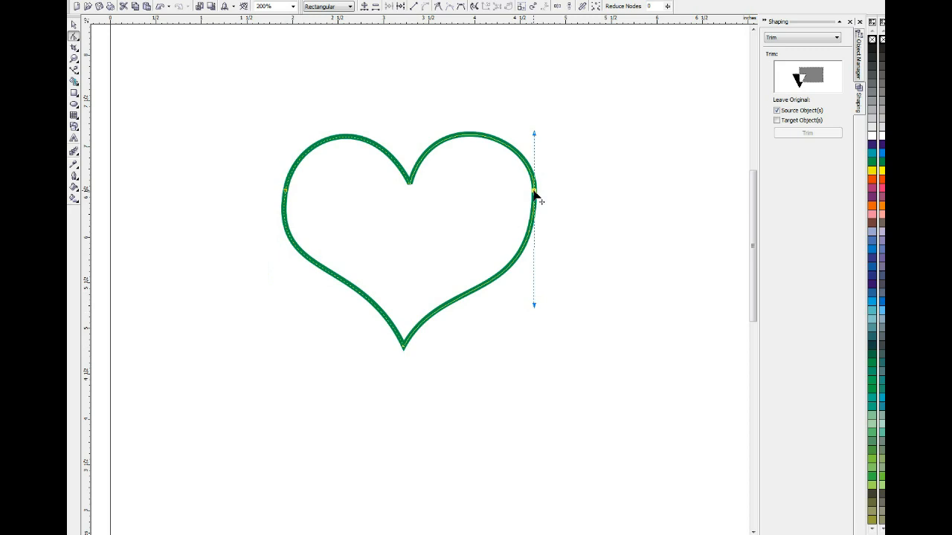
pyautogui.moveTo(535, 307); pyautogui.dragTo(538, 278)
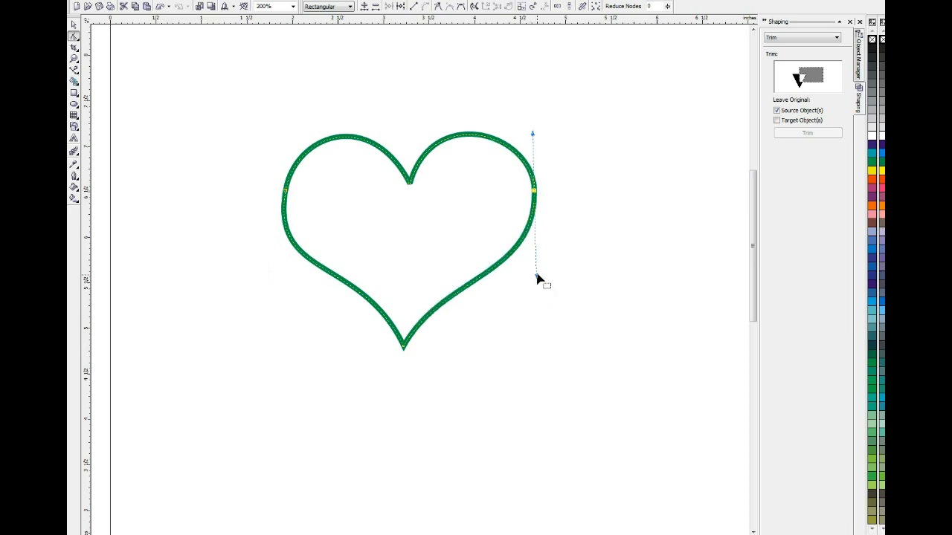
# Step: Align the cleft node and the bottom tip node with Node Align, using only Align Vertical
pyautogui.moveTo(366, 124); pyautogui.dragTo(435, 372)
pyautogui.click(545, 7)
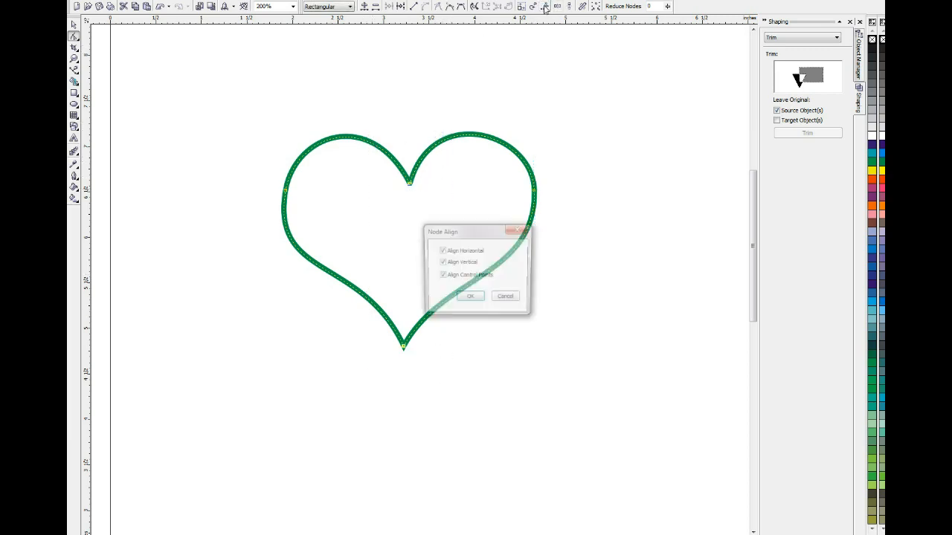
pyautogui.click(458, 255)
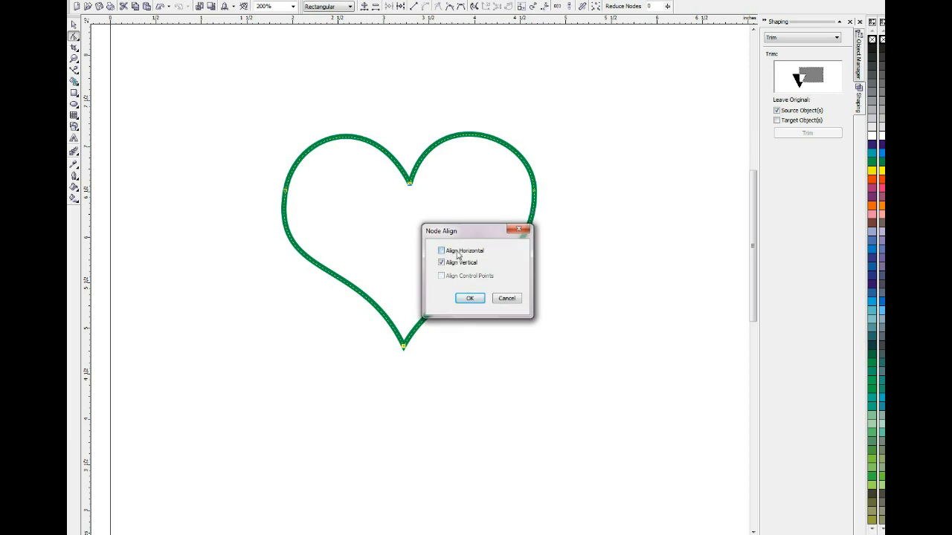
pyautogui.click(472, 299)
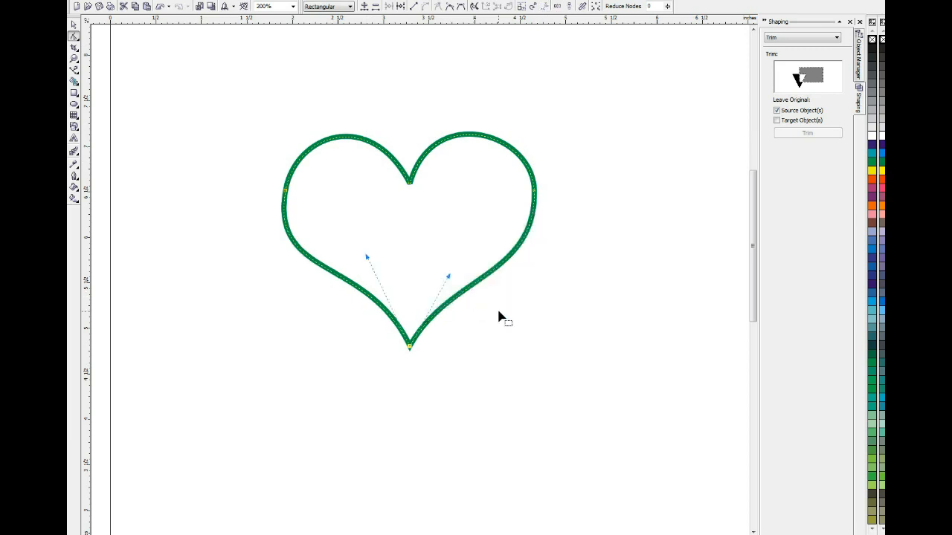
# Step: Fine-tune the side nodes by shortening their lower handles slightly, and raise the cleft node a little
pyautogui.click(285, 192)
pyautogui.moveTo(272, 277); pyautogui.dragTo(279, 270)
pyautogui.click(534, 195)
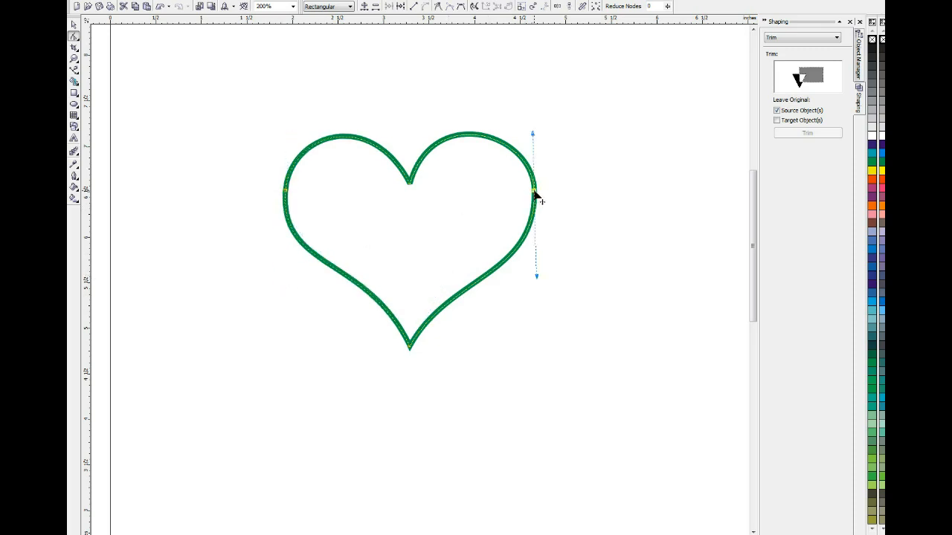
pyautogui.moveTo(536, 276); pyautogui.dragTo(538, 267)
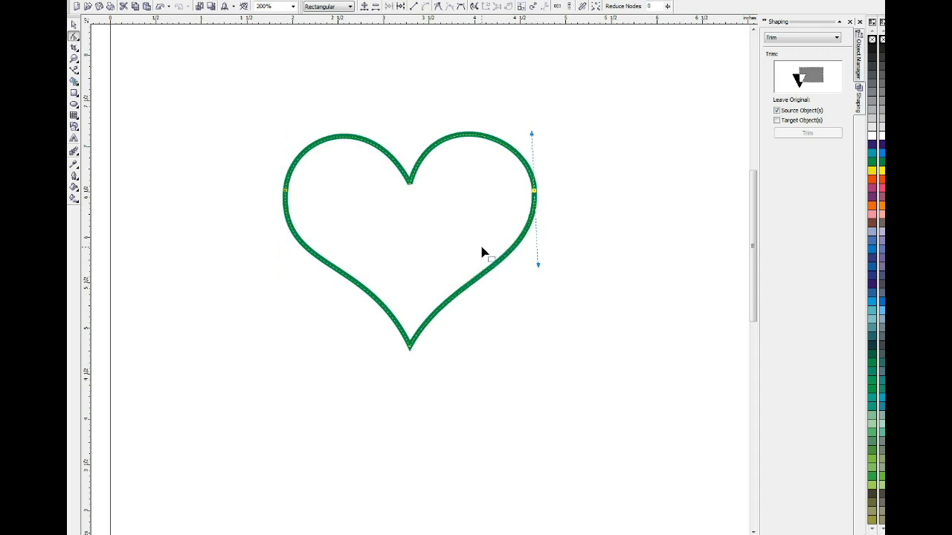
pyautogui.moveTo(412, 186); pyautogui.dragTo(411, 173)
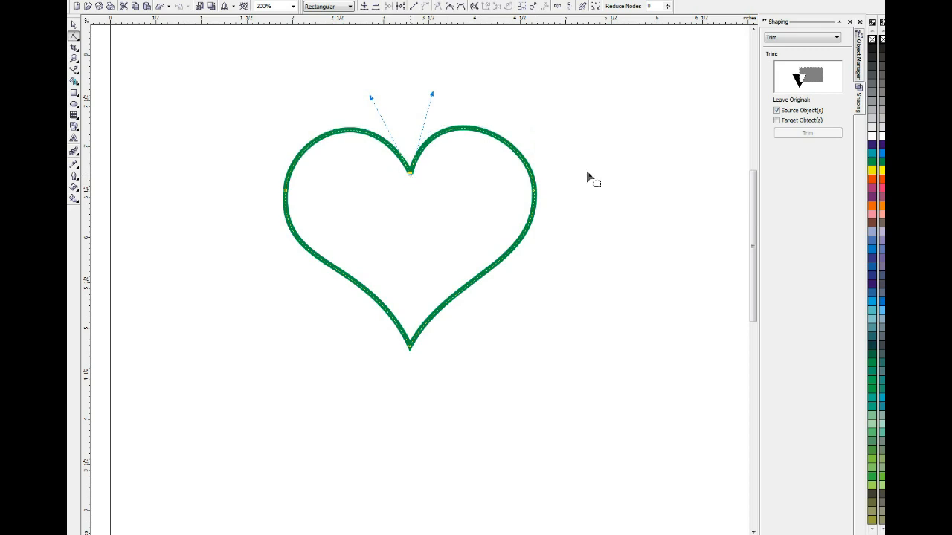
# Step: Fill the heart with orange-red and remove its outline
pyautogui.click(882, 180)
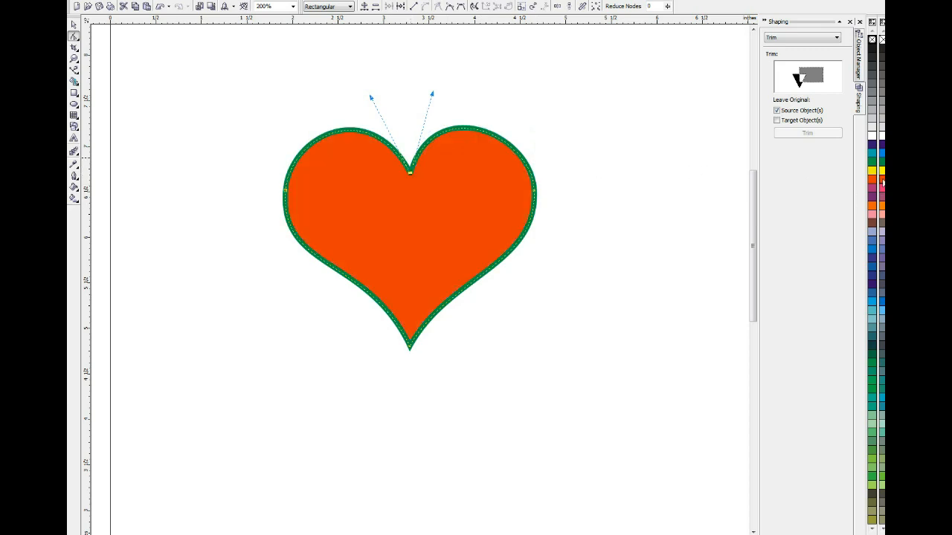
pyautogui.rightClick(882, 40)
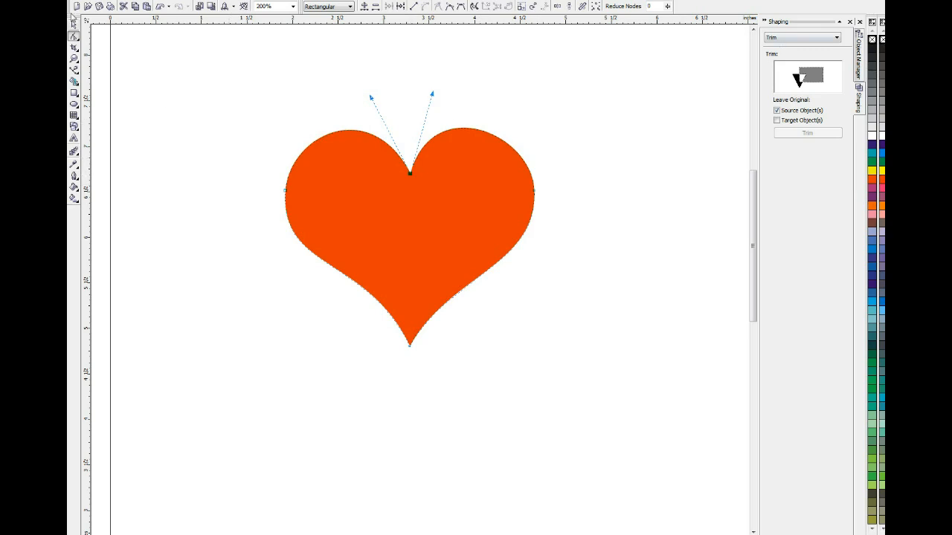
# Step: Widen the heart's tip by moving both handles of the bottom node outward and down, and deselect the heart
pyautogui.click(410, 345)
pyautogui.moveTo(374, 265); pyautogui.dragTo(365, 282)
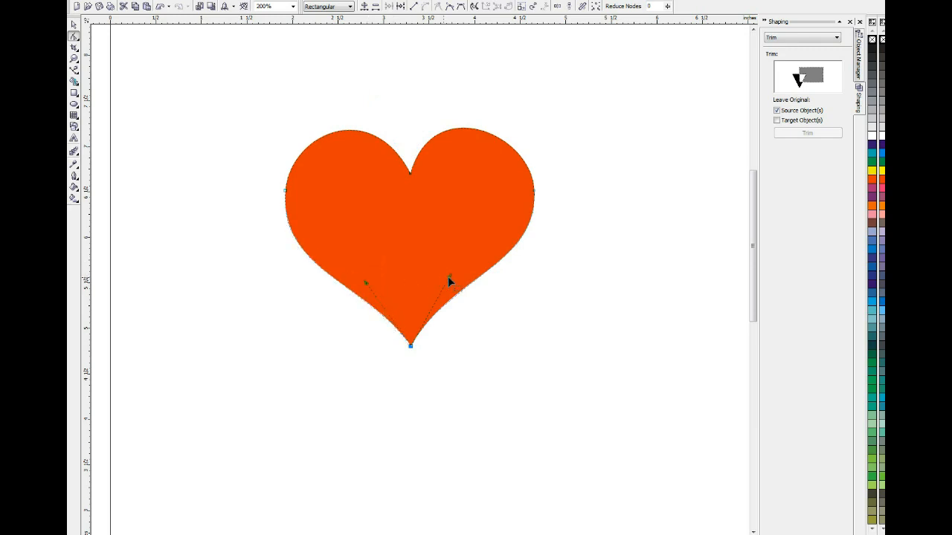
pyautogui.moveTo(451, 277); pyautogui.dragTo(462, 283)
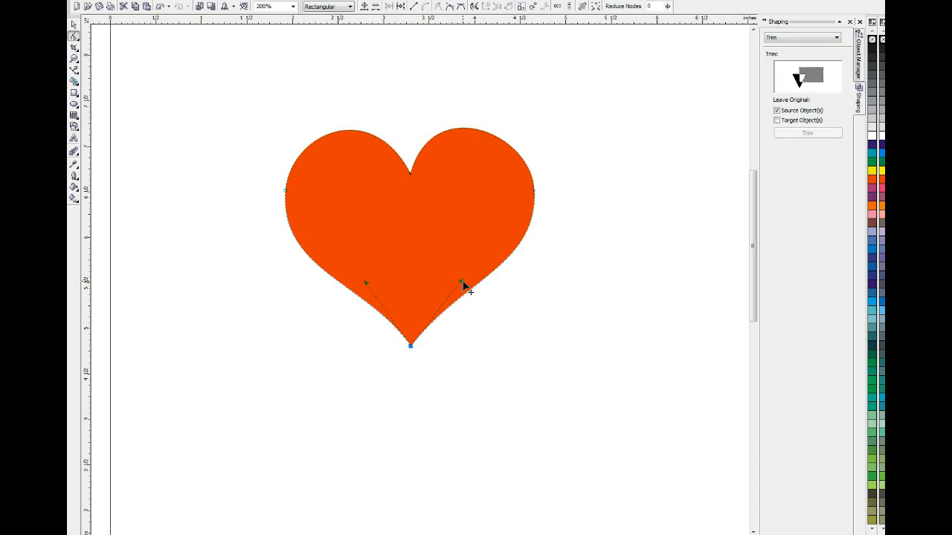
pyautogui.click(73, 25)
pyautogui.click(174, 36)
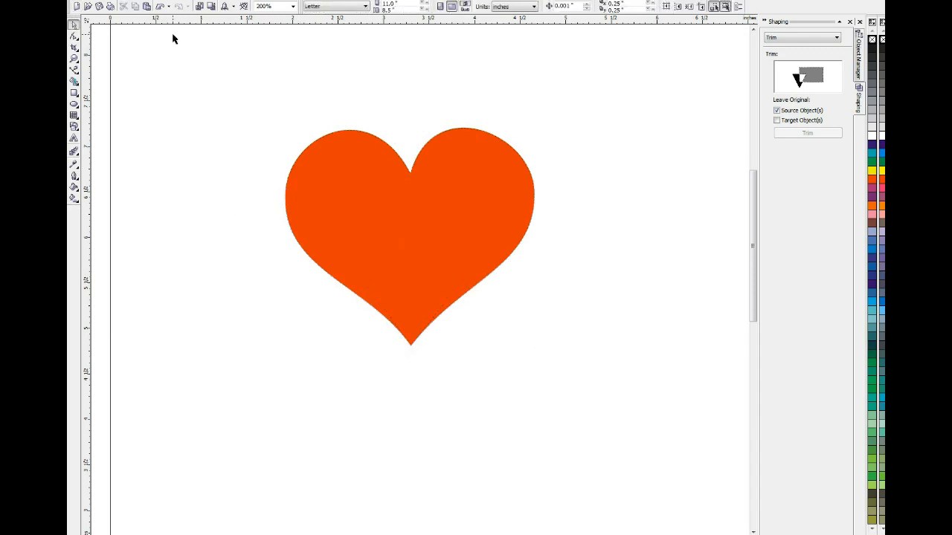